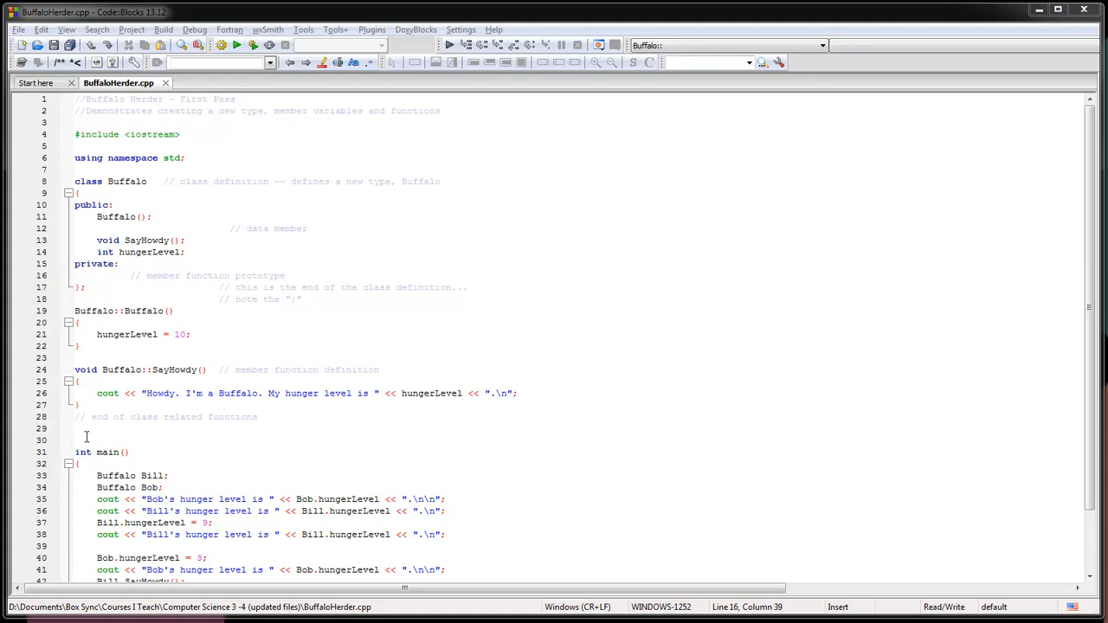
left_click(68, 464)
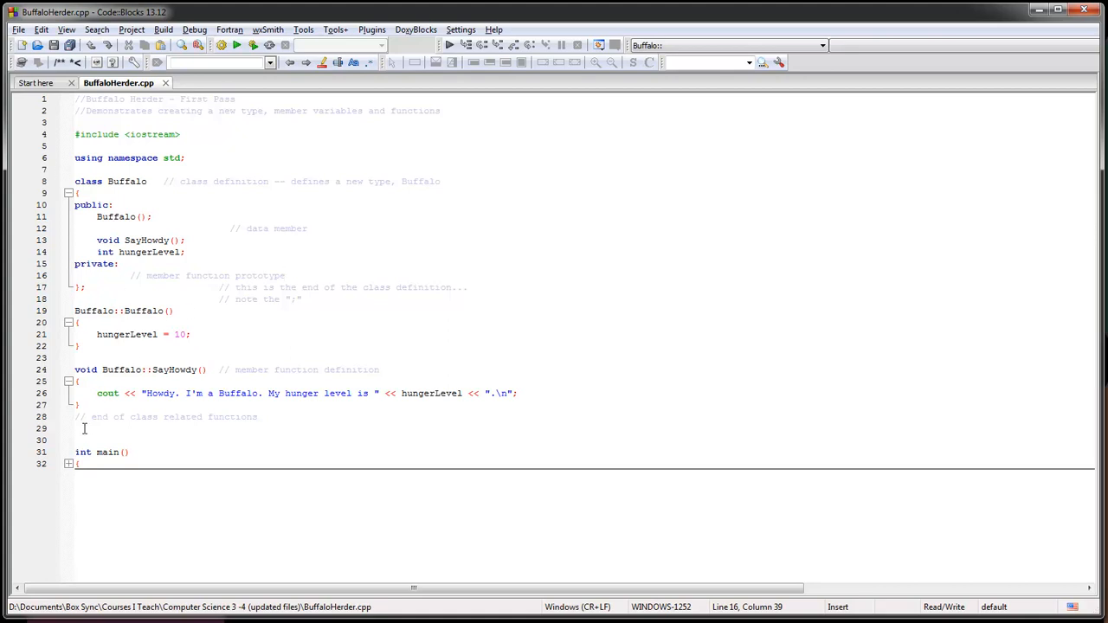
mouse_move(83, 429)
left_mouse_down()
mouse_move(42, 257)
mouse_move(61, 182)
left_mouse_up()
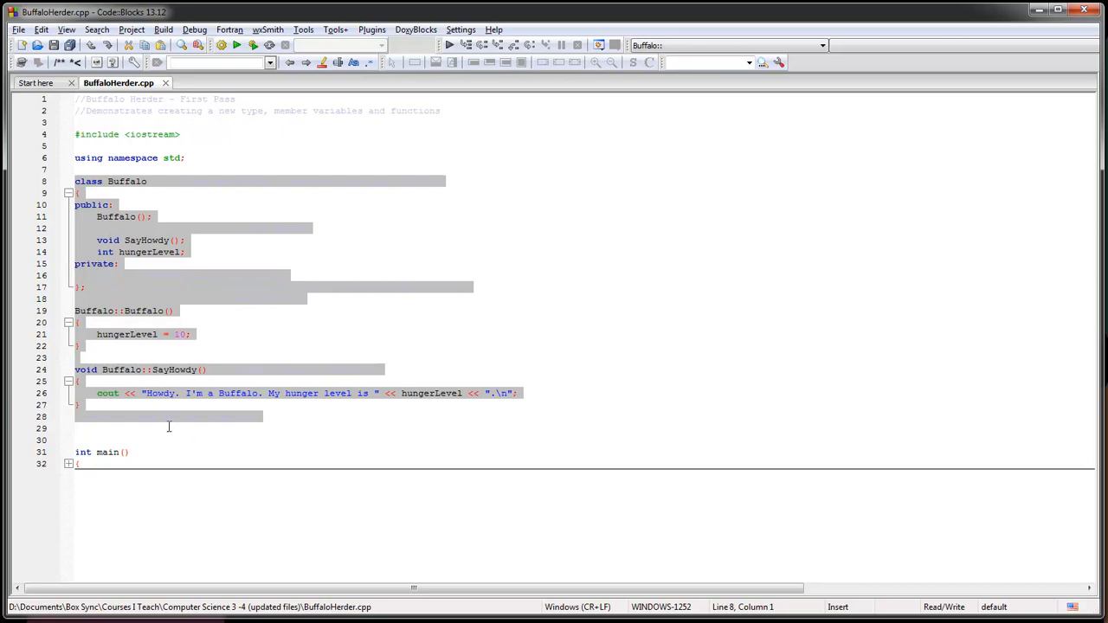
left_click(99, 437)
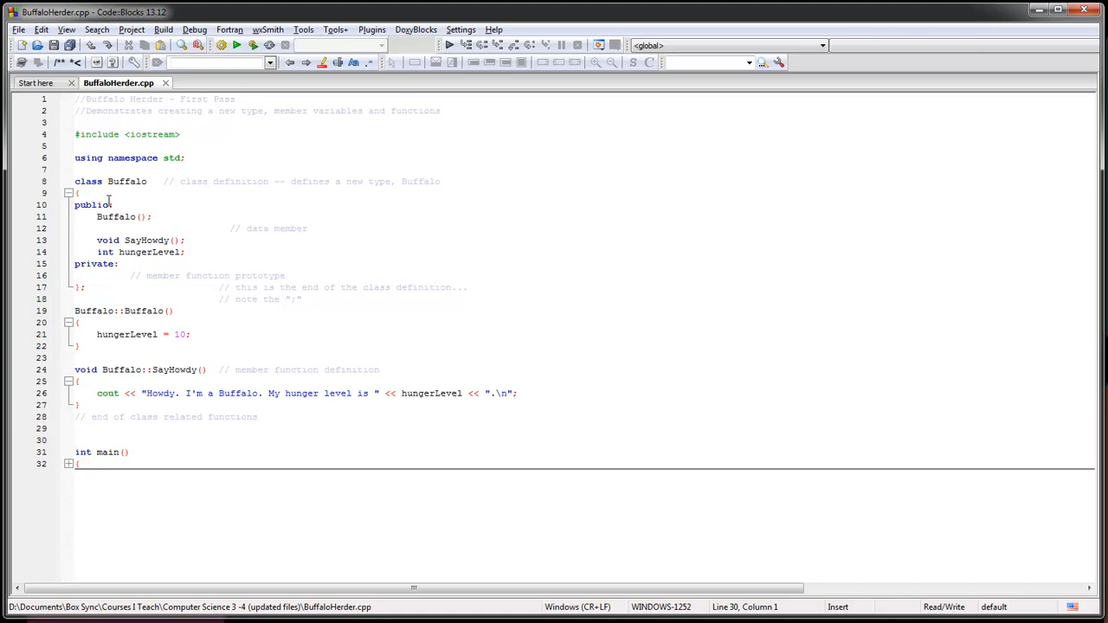
left_click_drag(103, 181, 81, 174)
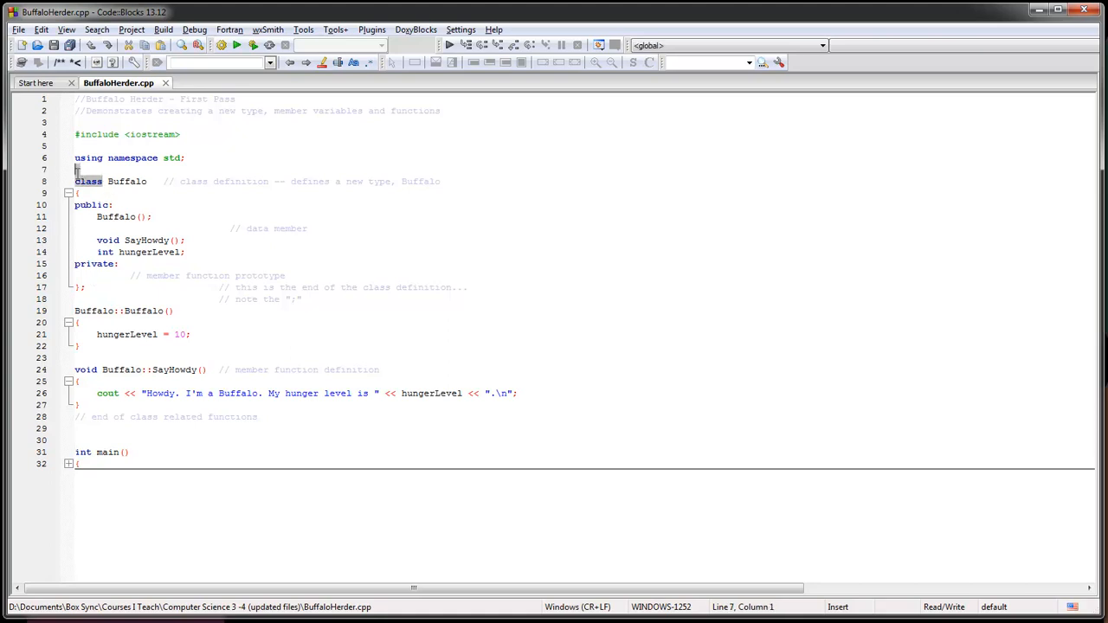
left_click(82, 181)
left_click_drag(107, 181, 147, 182)
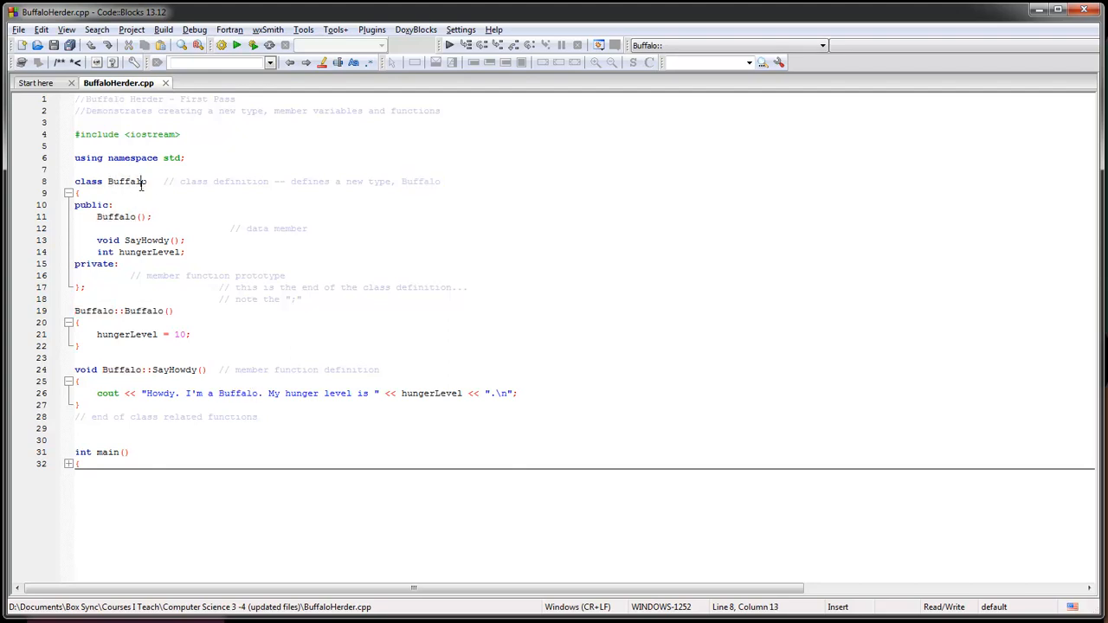
left_click(77, 192)
left_click(83, 287)
left_click(86, 288)
left_click(83, 192)
left_click(93, 292)
left_click(110, 287)
left_click_drag(152, 369, 108, 367)
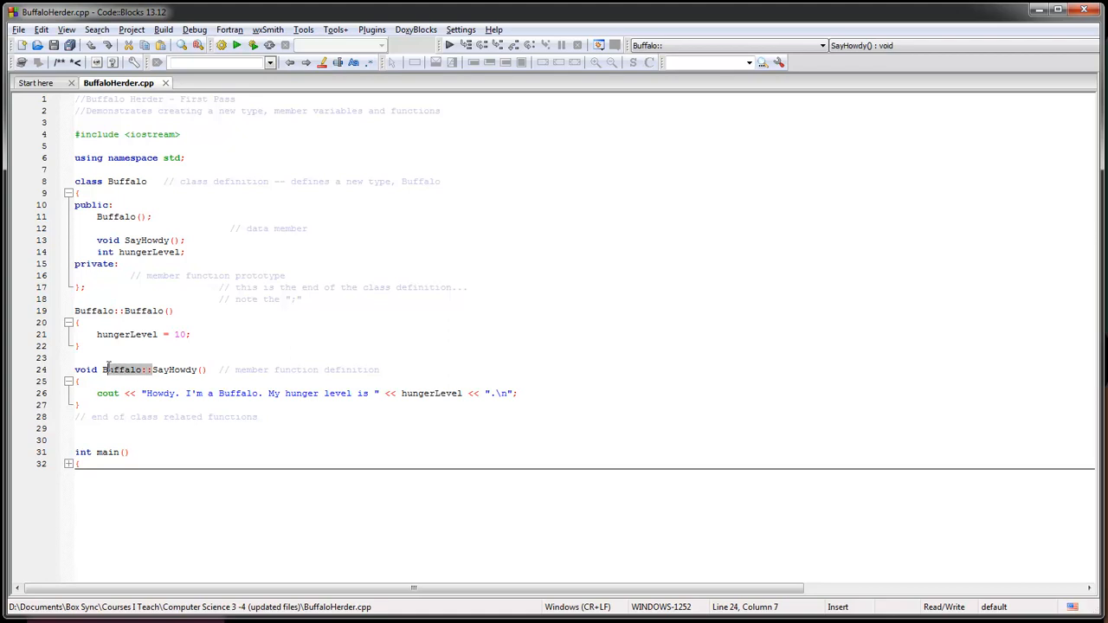
left_click_drag(107, 367, 104, 366)
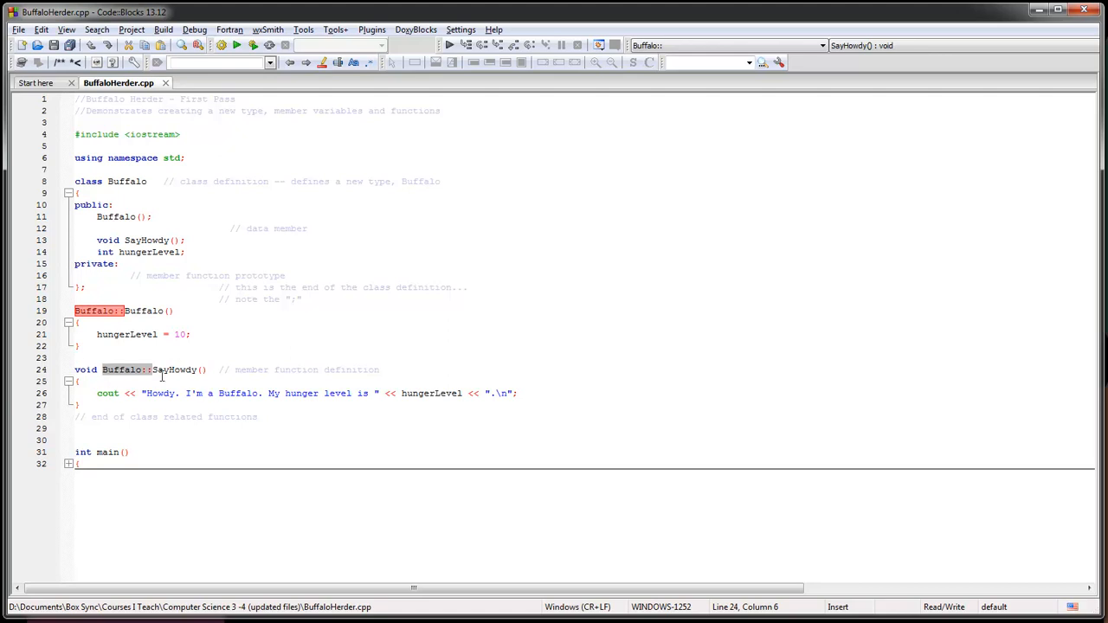
left_click(129, 381)
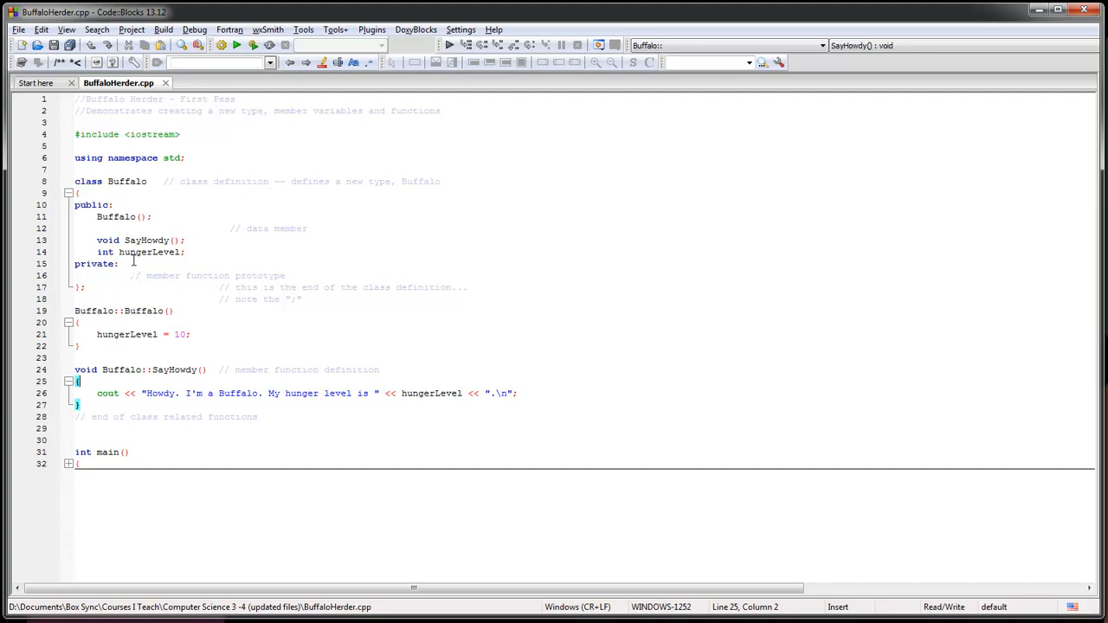
Add a //constructor comment after the Buffalo(); declaration on line 11.
left_click(97, 217)
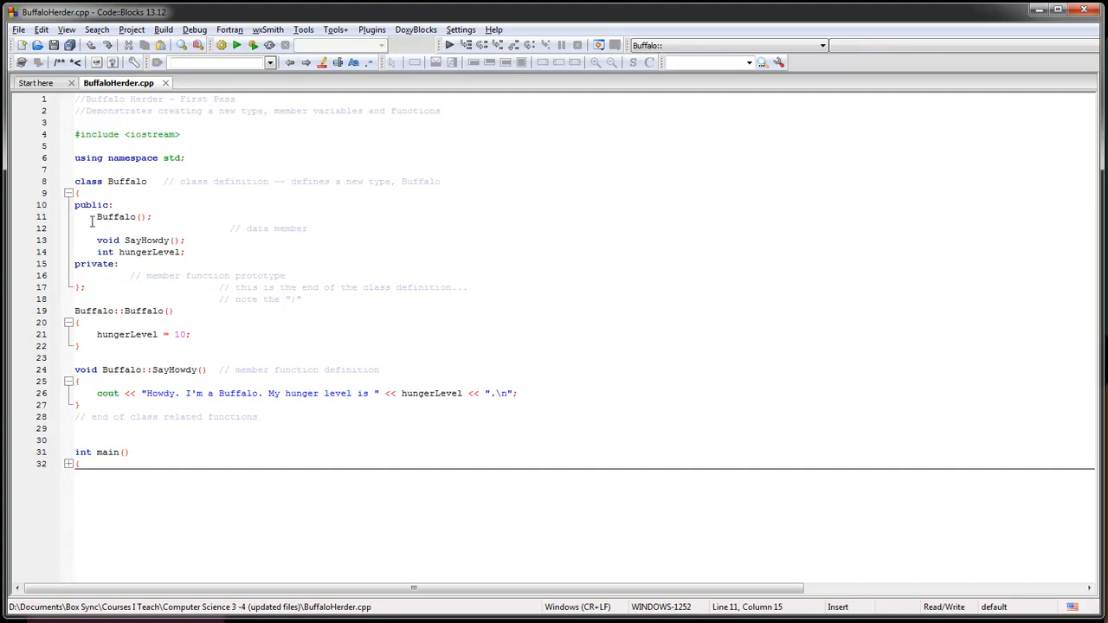
left_click_drag(95, 216, 157, 212)
left_click(173, 216)
type("//constructor")
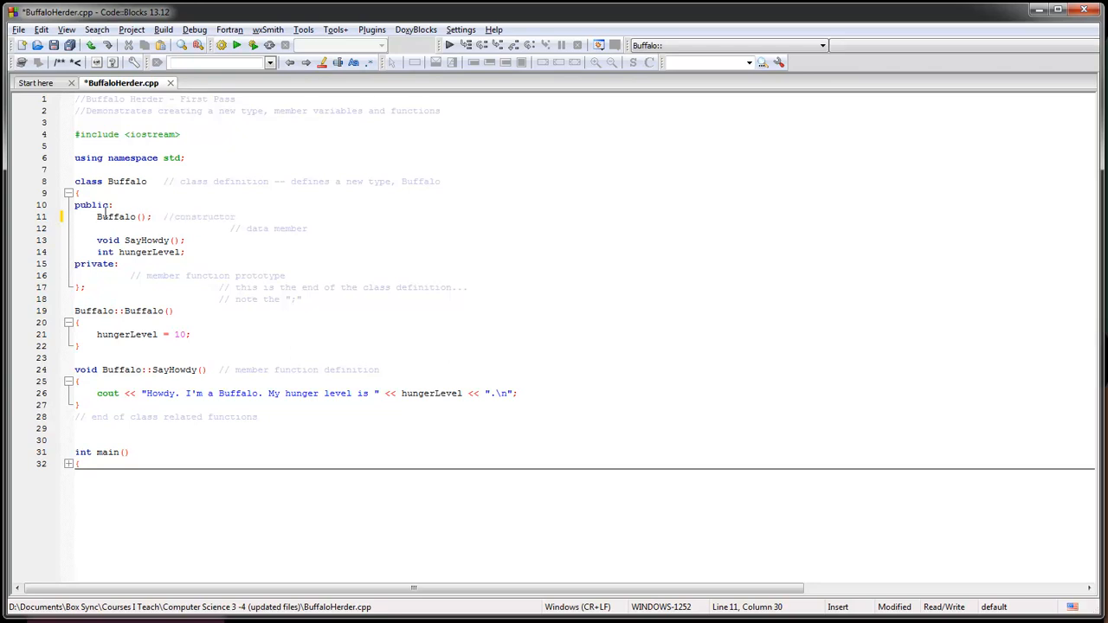
left_click_drag(96, 217, 153, 216)
mouse_move(116, 216)
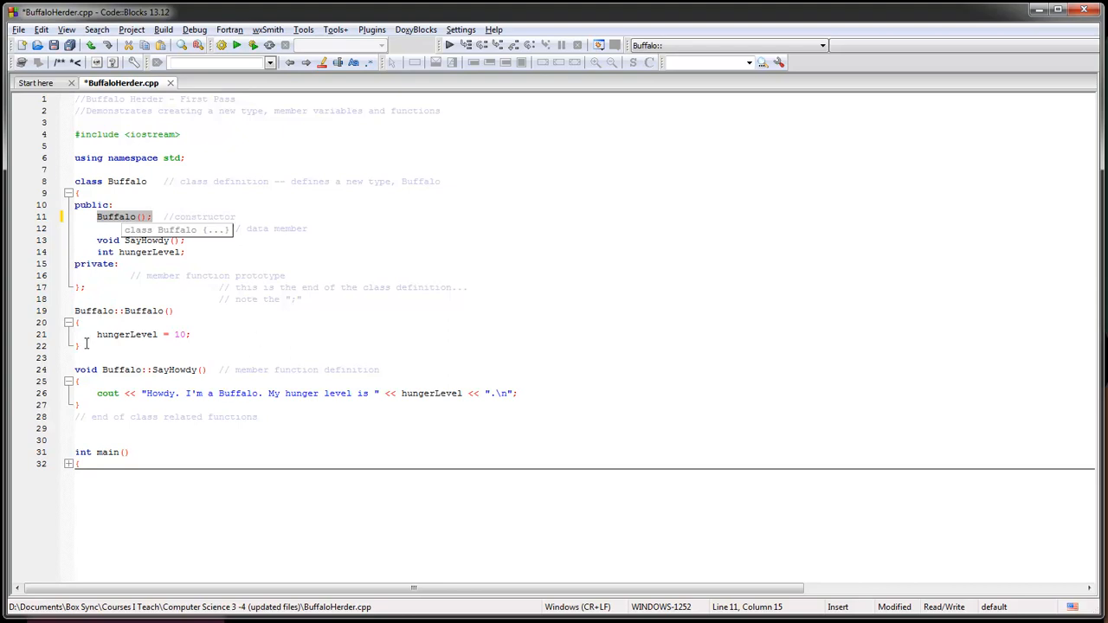
Review the Buffalo constructor definition that sets hungerLevel = 10.
left_click_drag(83, 346, 73, 311)
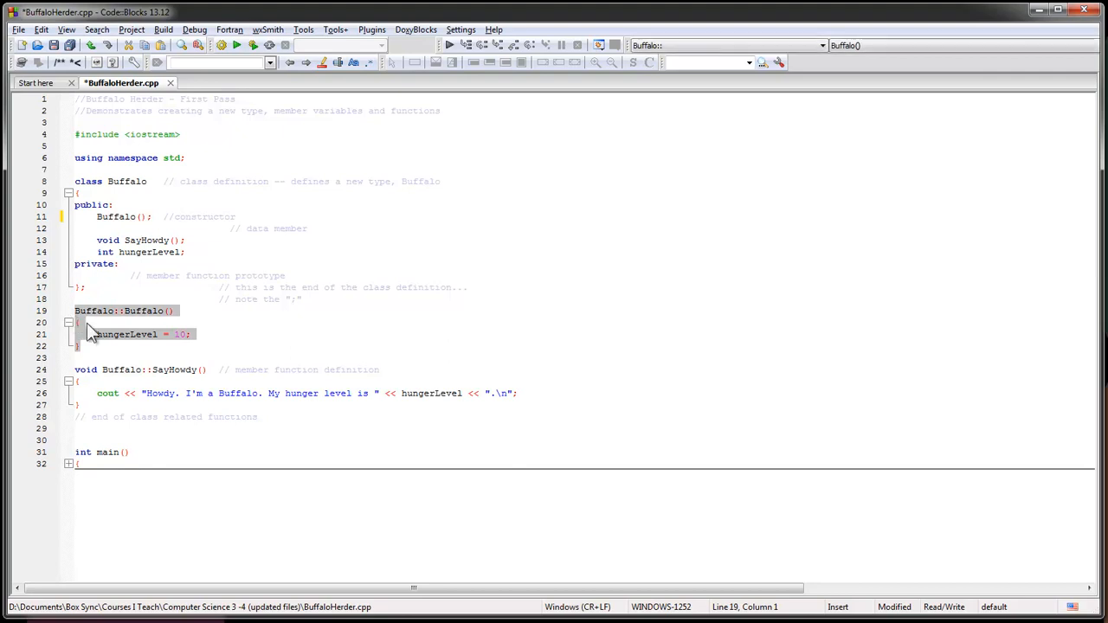
left_click(80, 322)
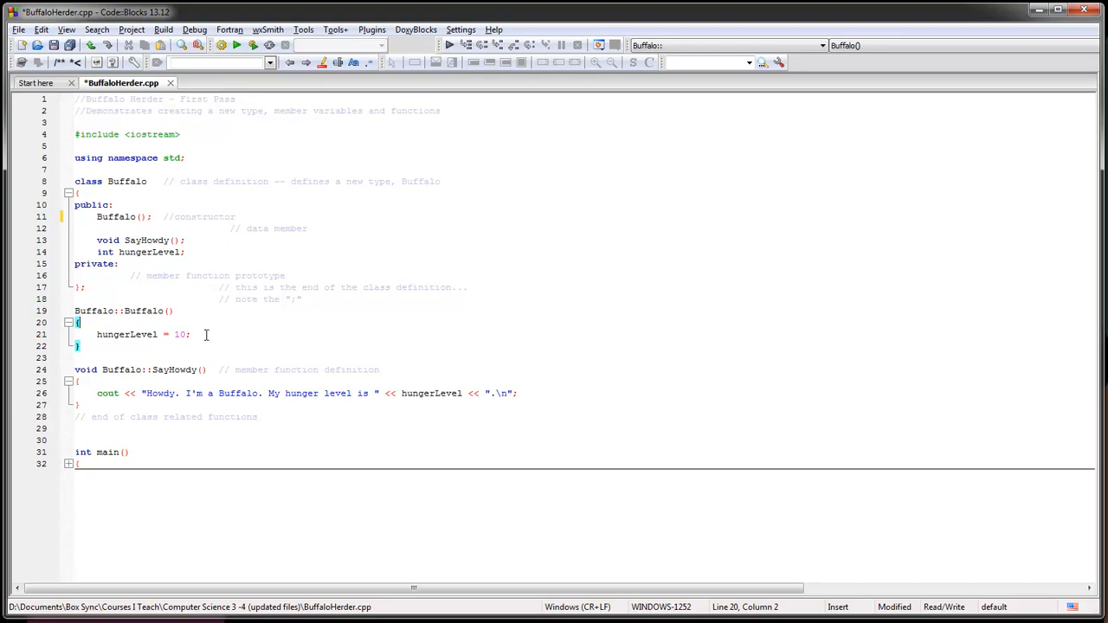
left_click(206, 334)
Review the SayHowdy() and hungerLevel declarations, then expand the collapsed main() body.
left_click_drag(97, 240, 185, 240)
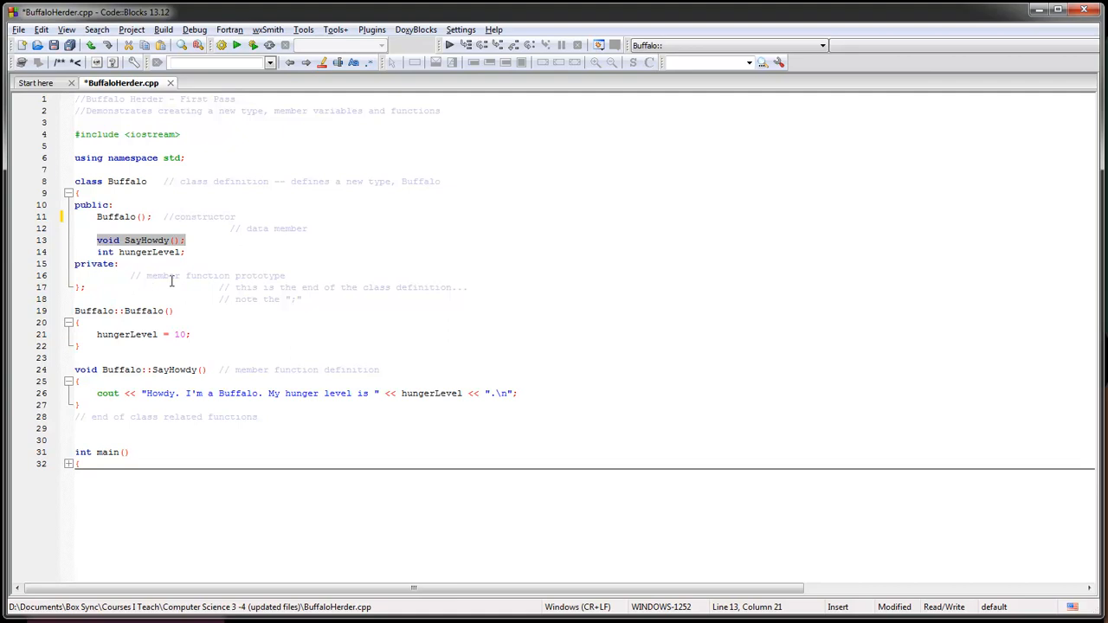
left_click_drag(199, 252, 96, 251)
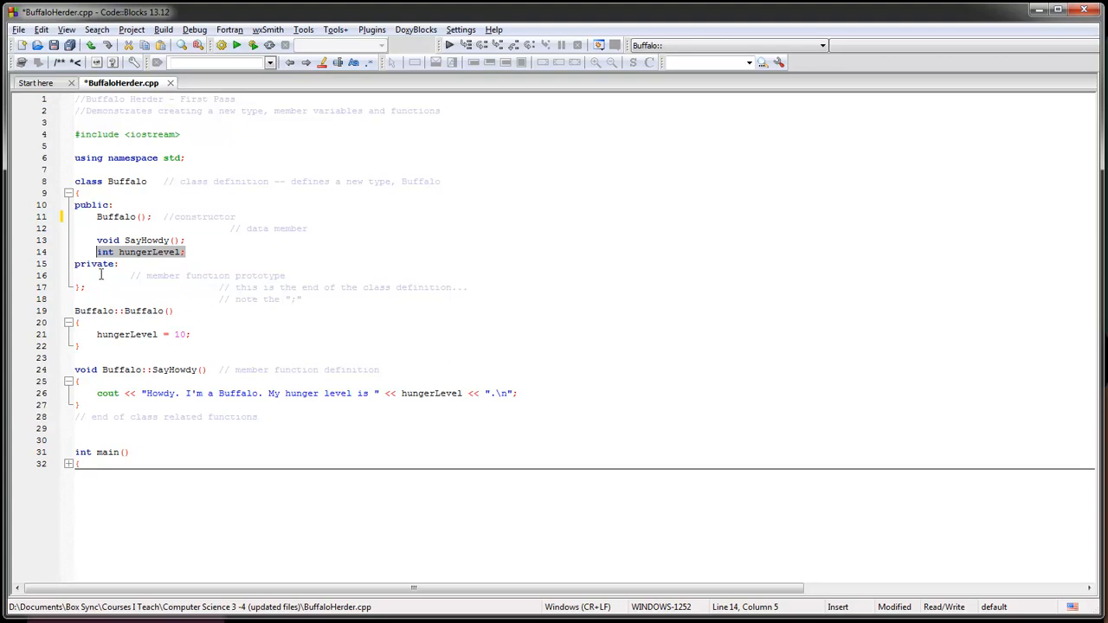
left_click(68, 463)
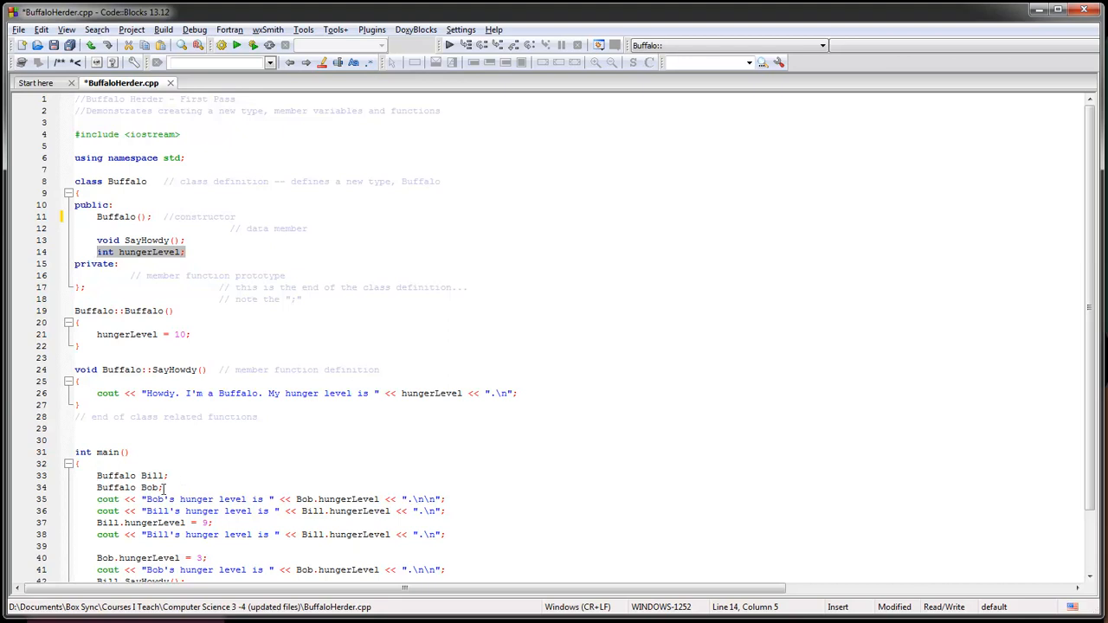
Review Buffalo Bill and Bob in main and Bill's hunger-level assignment of 9.
left_click(165, 475)
left_click(176, 474)
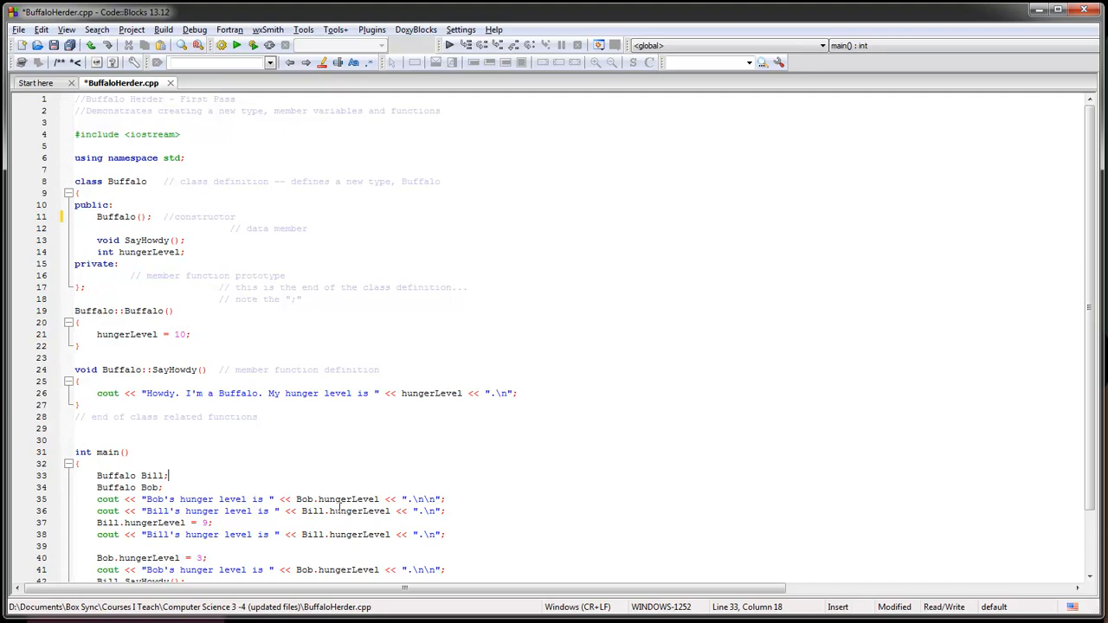
left_click(121, 523)
left_click(208, 522)
scroll(270, 463, "down", 1)
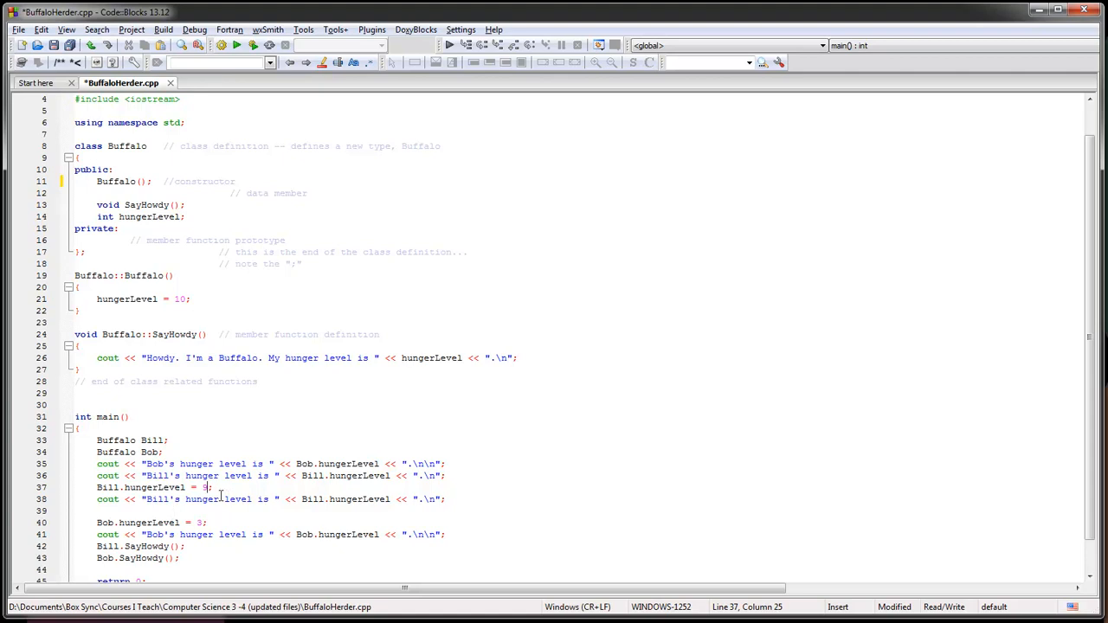
scroll(221, 493, "down", 1)
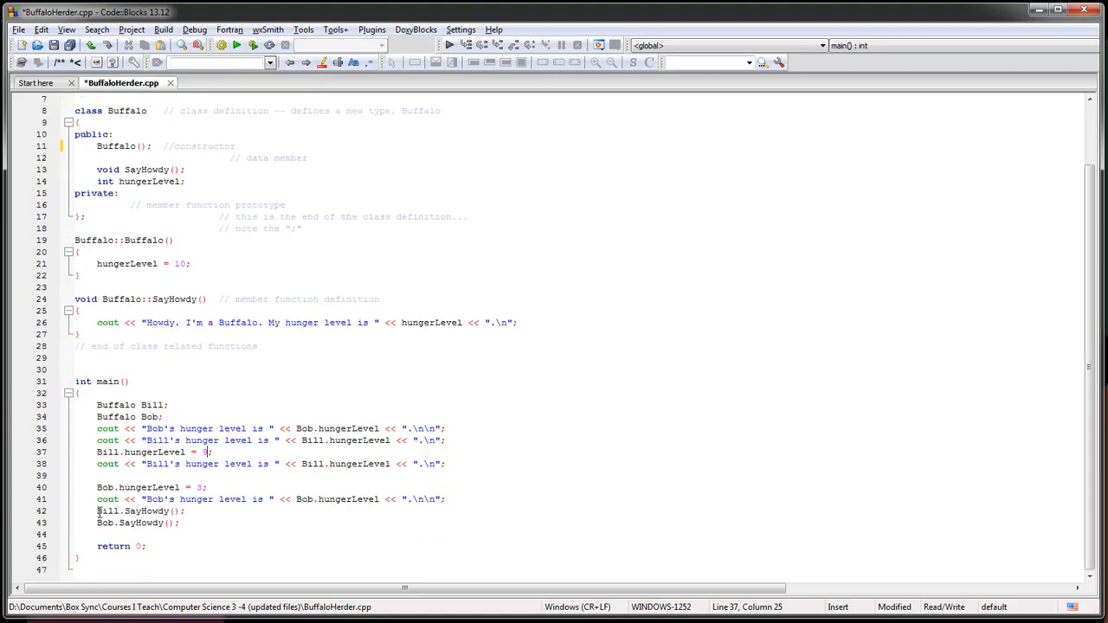
left_click_drag(97, 510, 185, 511)
left_click_drag(93, 522, 179, 523)
left_click(198, 510)
left_click_drag(400, 323, 459, 324)
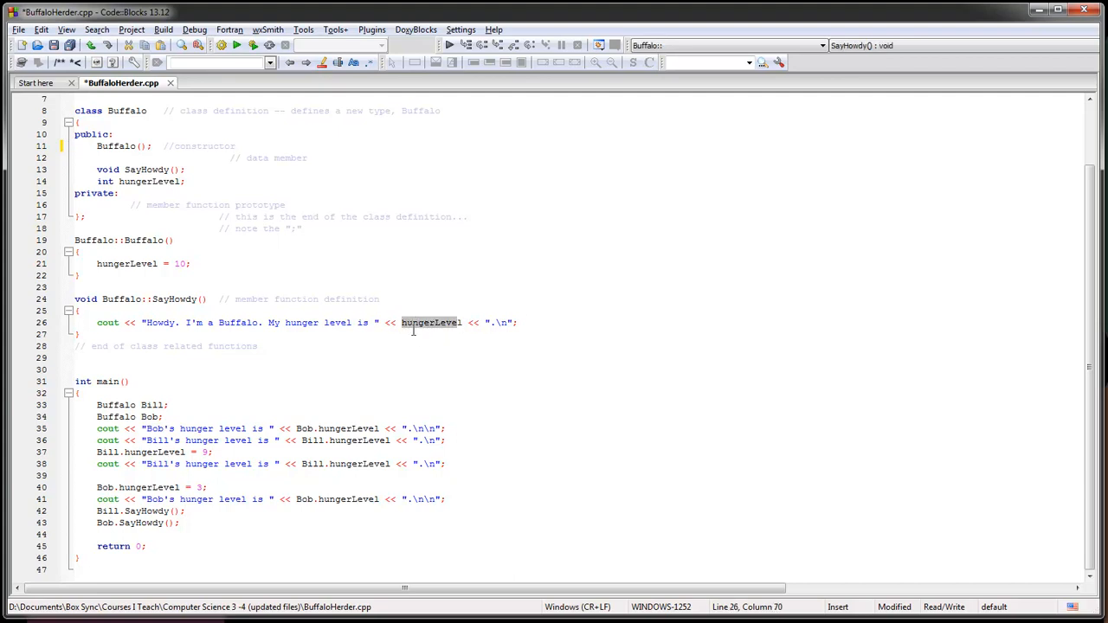
left_click(413, 330)
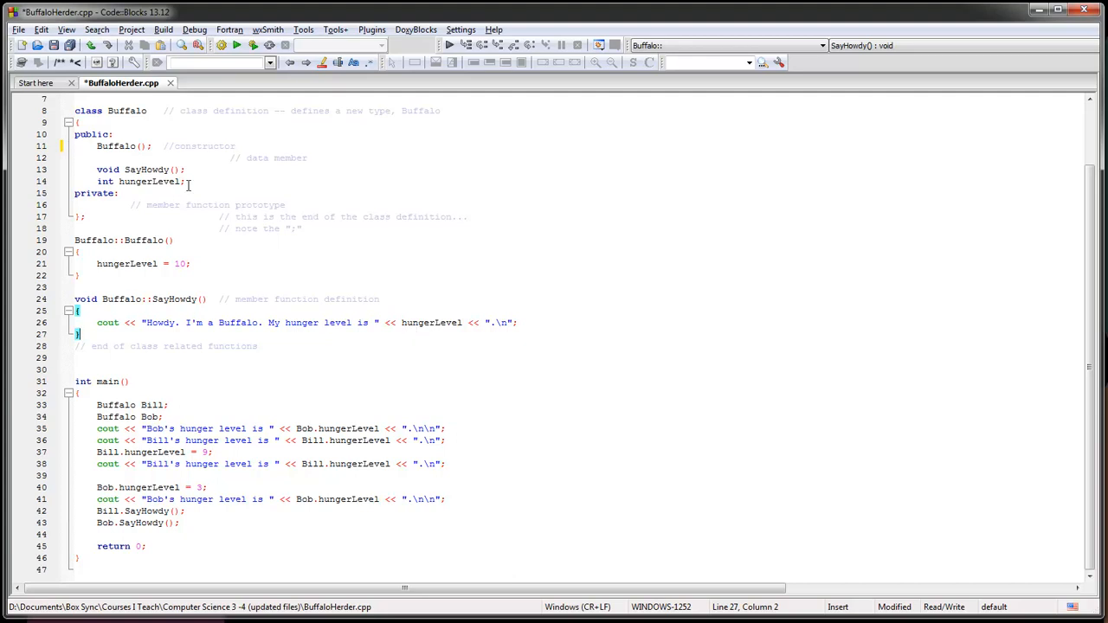
left_click_drag(189, 185, 96, 181)
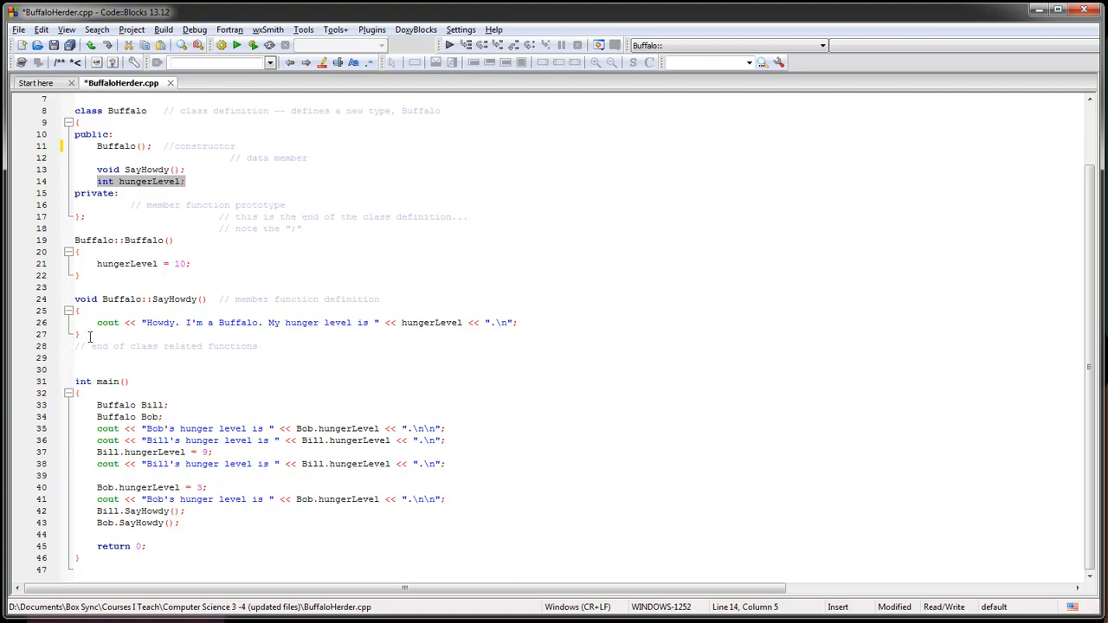
left_click(204, 299)
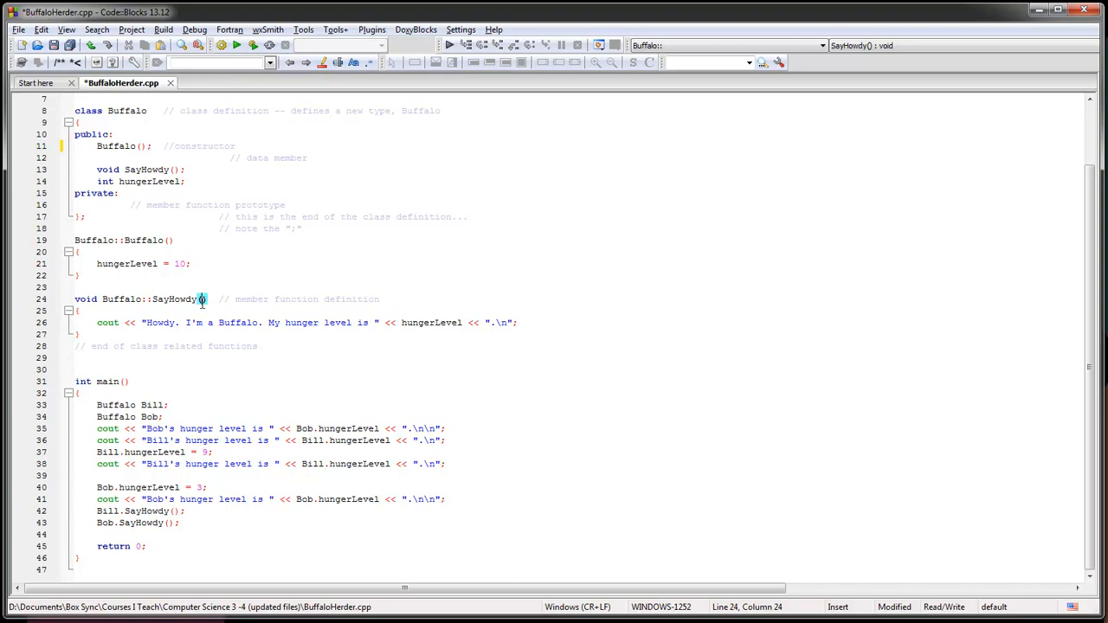
left_click(435, 323)
left_click(202, 188)
left_click(200, 182)
Build and run BuffaloHerder.cpp, read the hunger-level and howdy output, and close the console.
left_click(168, 545)
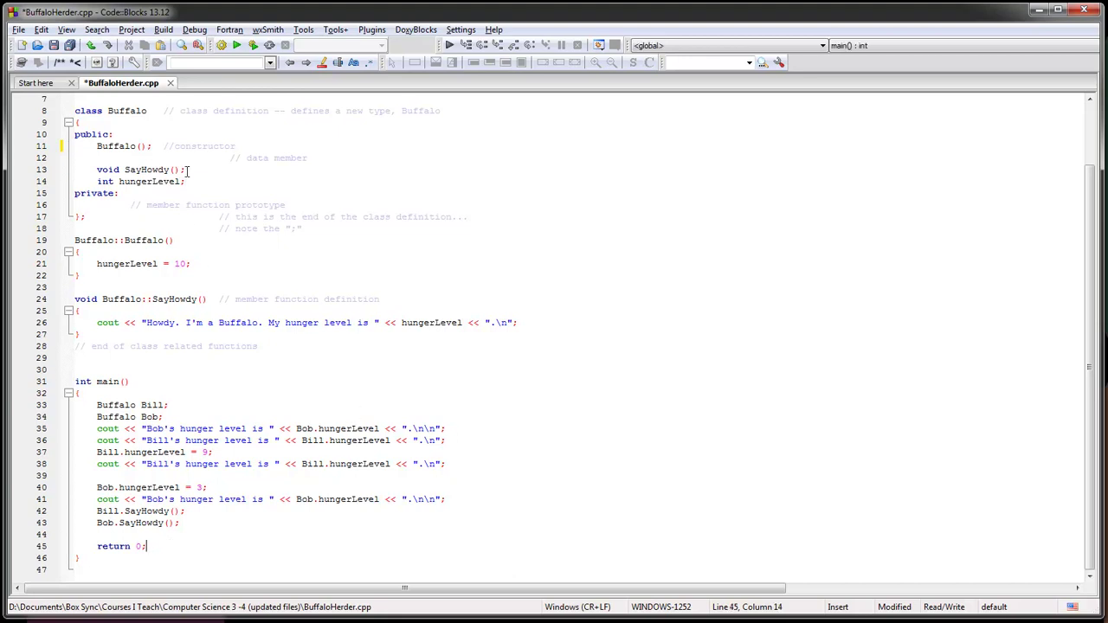
left_click(253, 45)
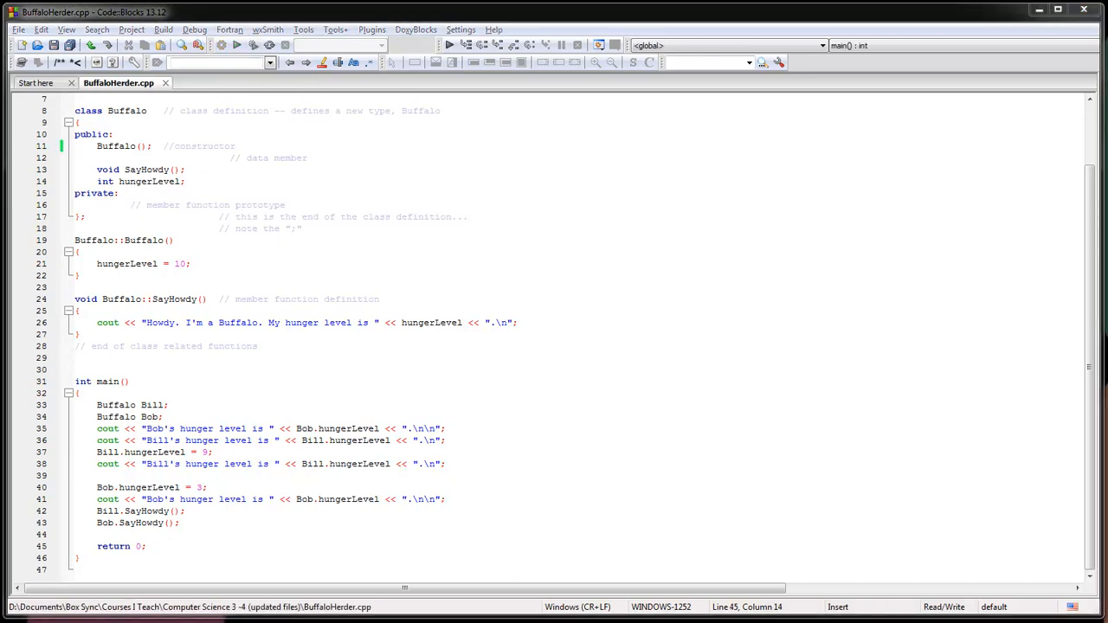
left_click_drag(744, 148, 791, 103)
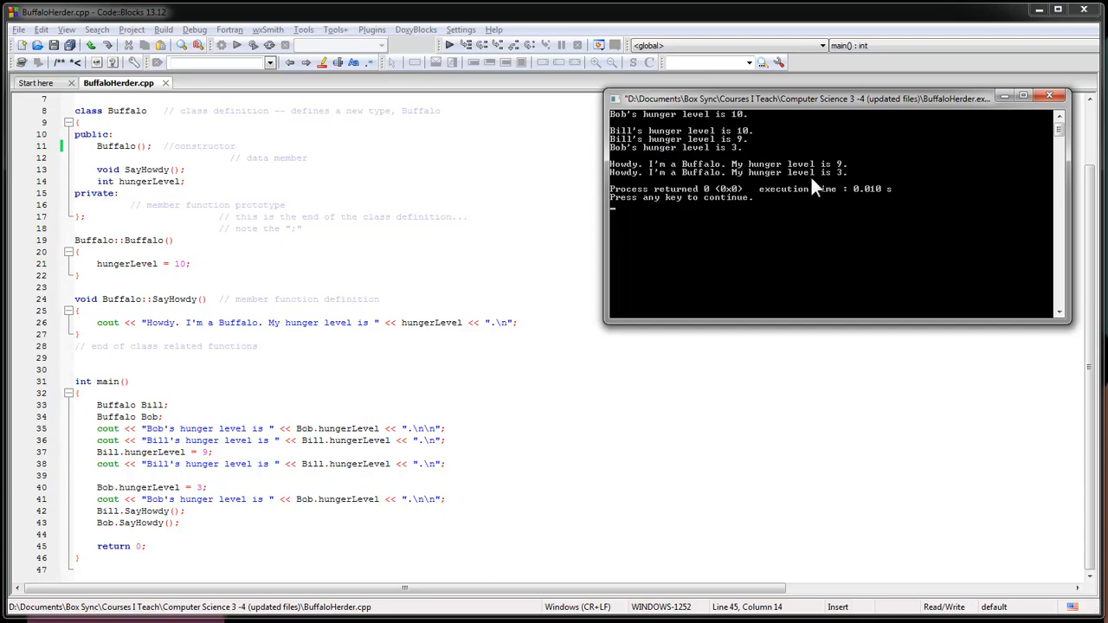
left_click(1061, 94)
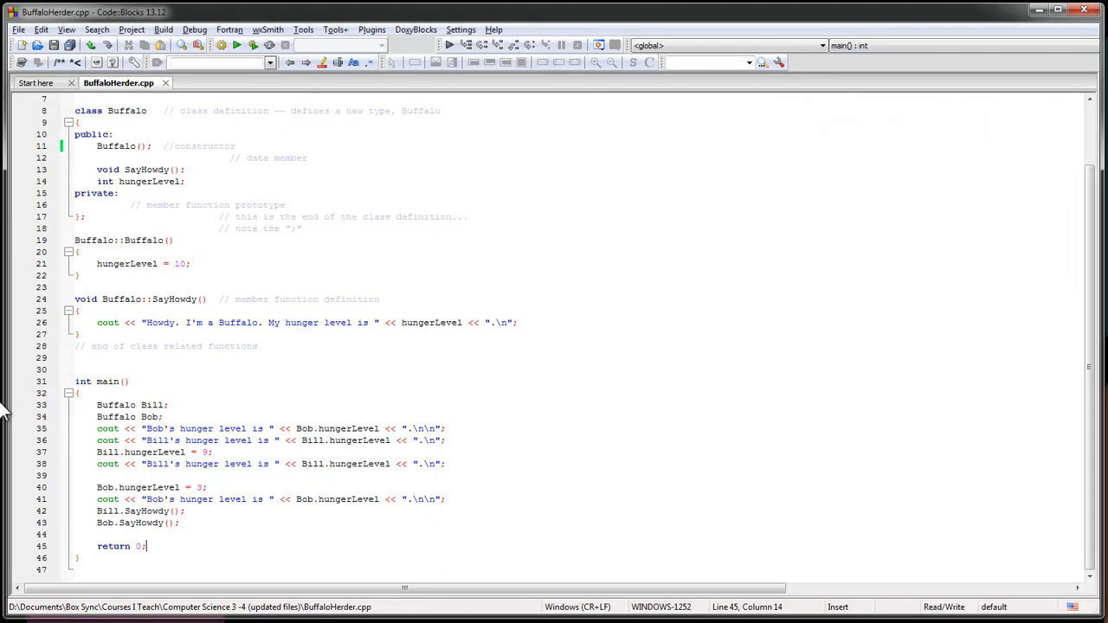
Define a new Buffalo::Graze() function body after the class functions, settling on the name Graze.
left_click(94, 356)
type("void")
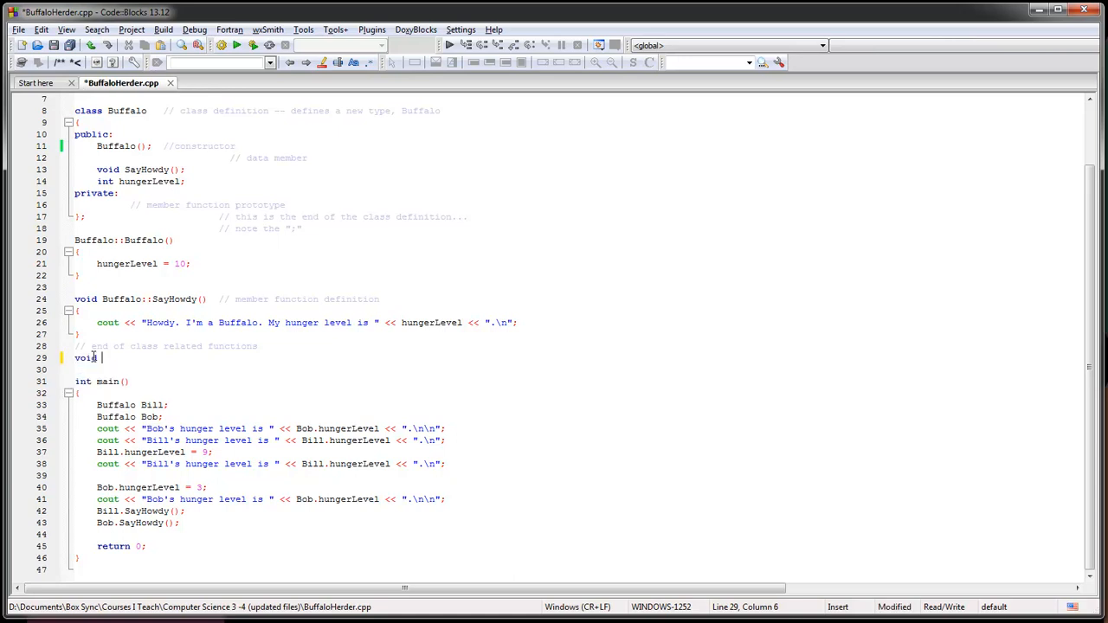
type(" Buffalo::R")
key("BackSpace")
type("Eat")
key("BackSpace")
key("BackSpace")
key("BackSpace")
type("Munch")
key("BackSpace")
key("BackSpace")
key("BackSpace")
type("Graze()")
type("{")
key("Return")
key("Return")
key("Up")
type("cout << :\"Munch,")
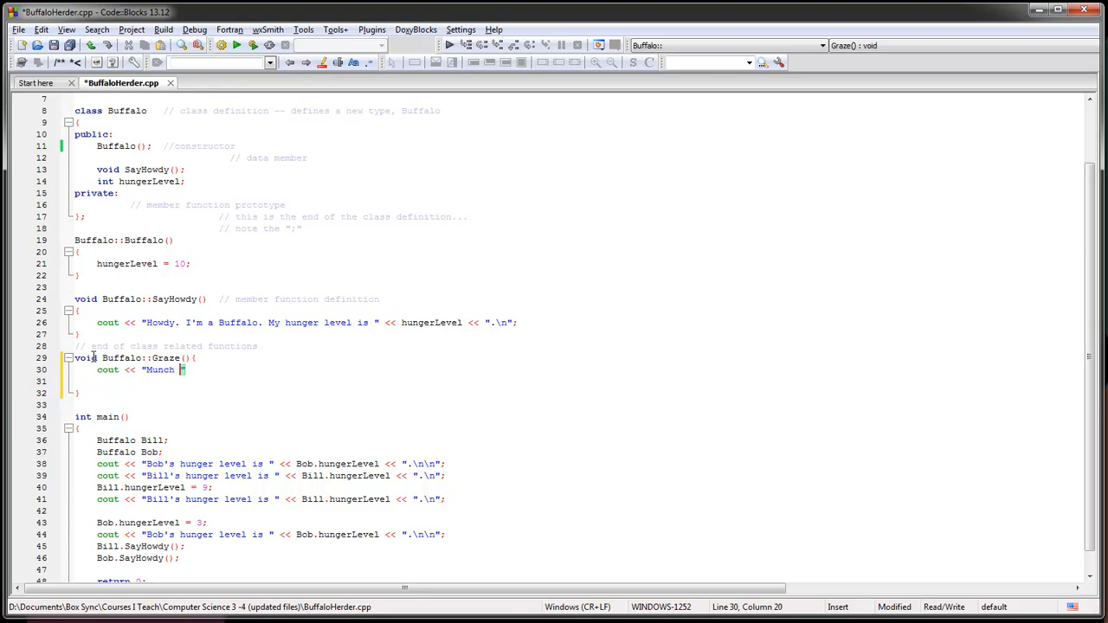
type(" Mu")
type("nch, Mun")
type("ch, All day")
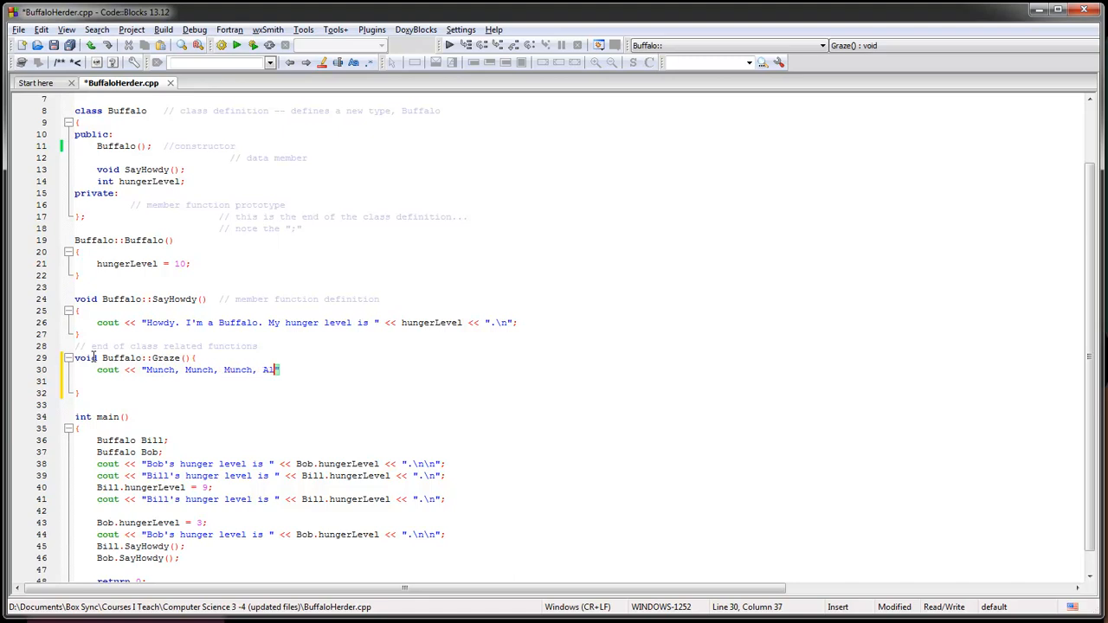
type(" long as I a")
type("sing this munching song!")
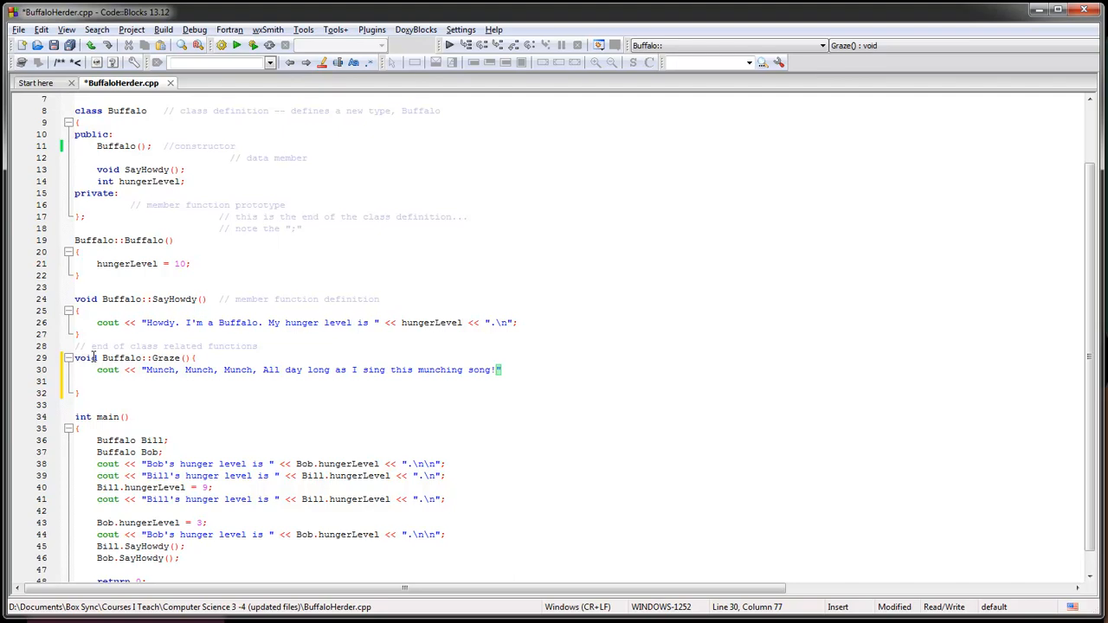
Make Graze print the munching-song line with endl and set hungerLevel = 10.
key("End")
type("<< endl")
key("BackSpace")
key("BackSpace")
type("dl;")
key("Return")
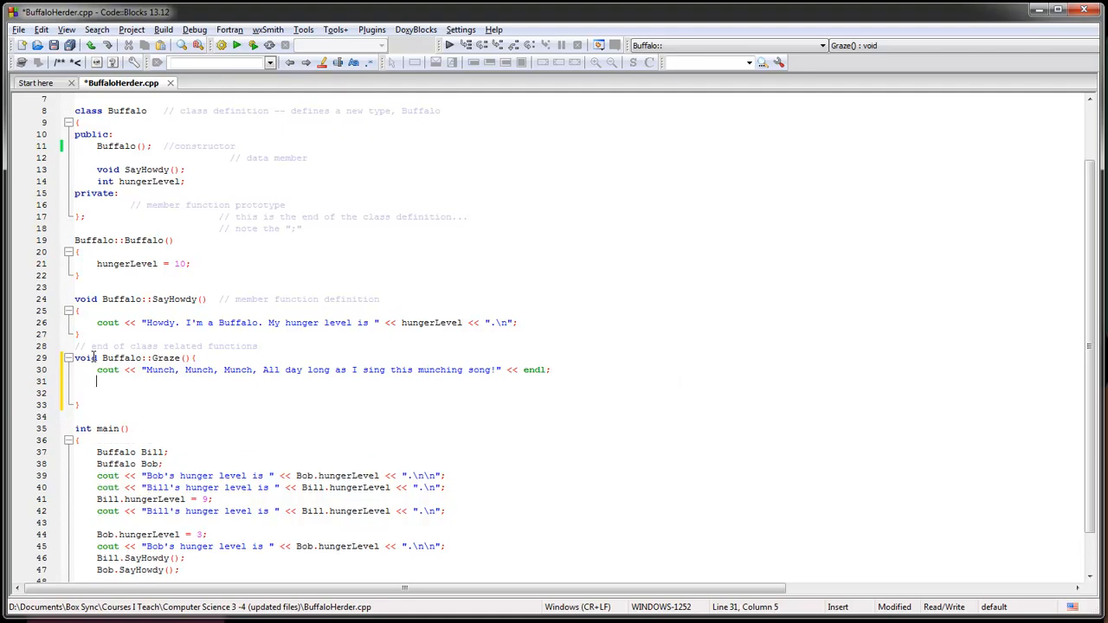
type("hungerLevel ")
type("= 10;")
scroll(256, 523, "down", 1)
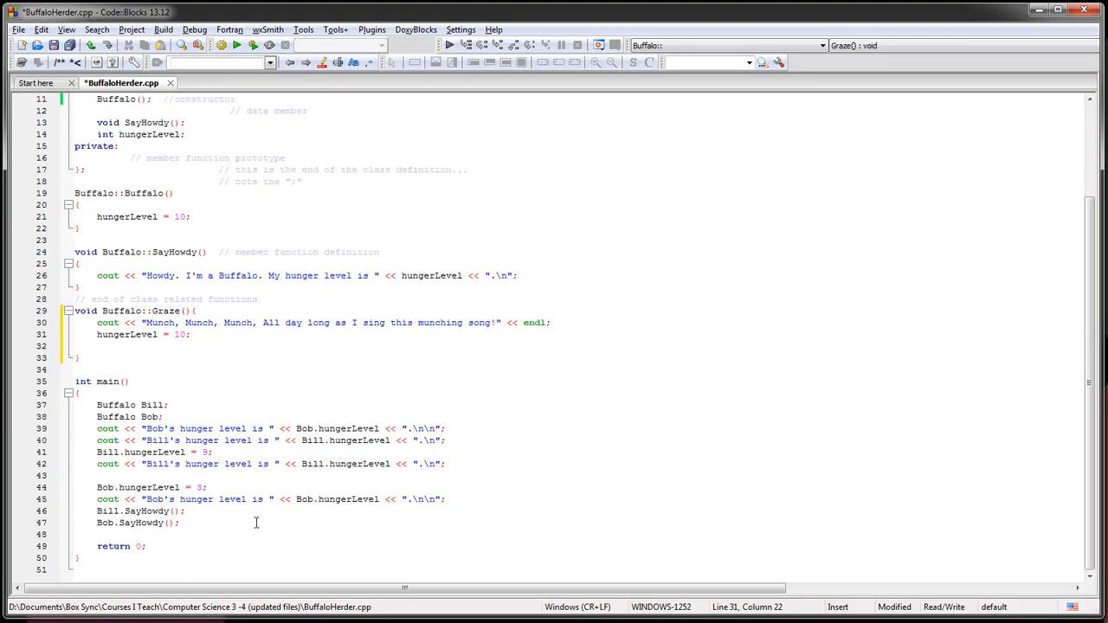
Call Bob.Graze(); in main right after printing Bob's hunger level.
left_click(467, 500)
key("Return")
type("Bi")
key("BackSpace")
type("ob.G")
key("Return")
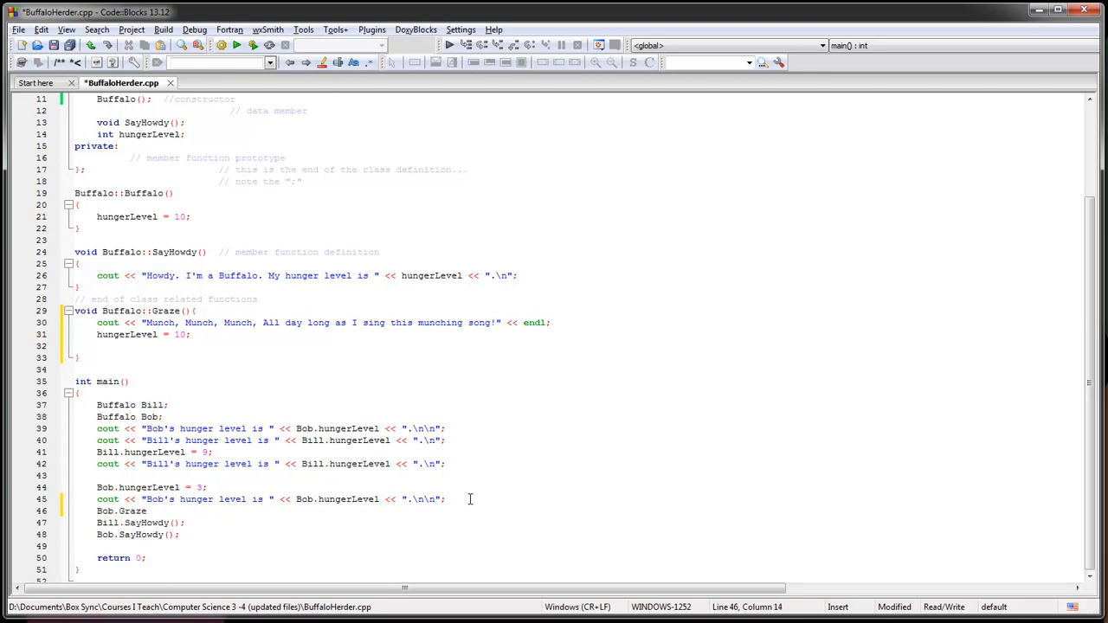
type("();")
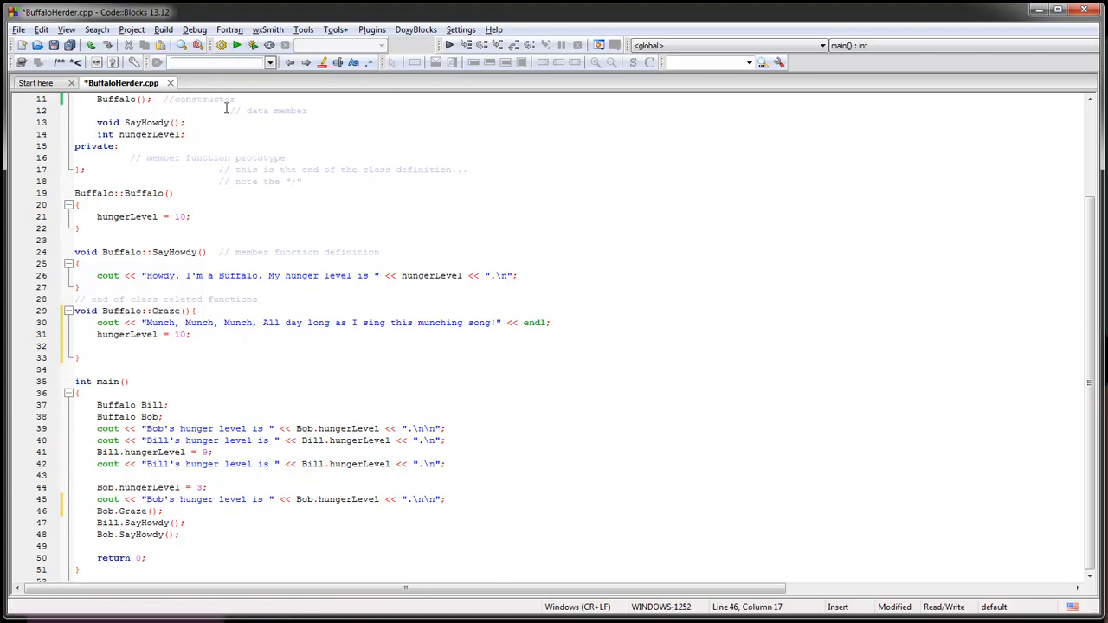
Select the whole Graze function definition for review.
left_click(154, 311)
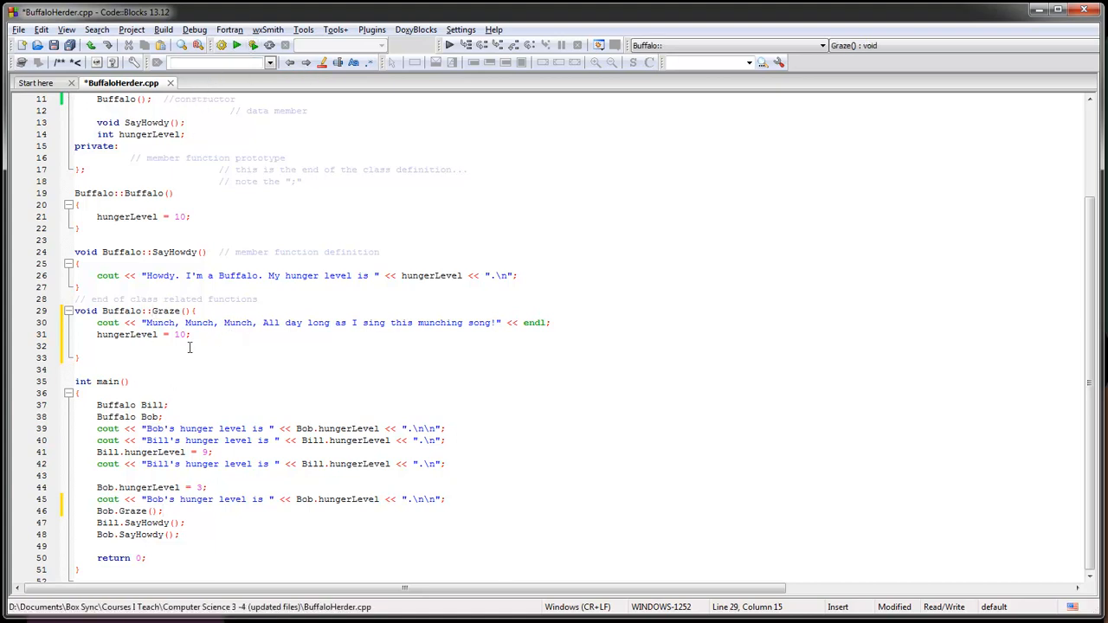
scroll(154, 329, "up", 2)
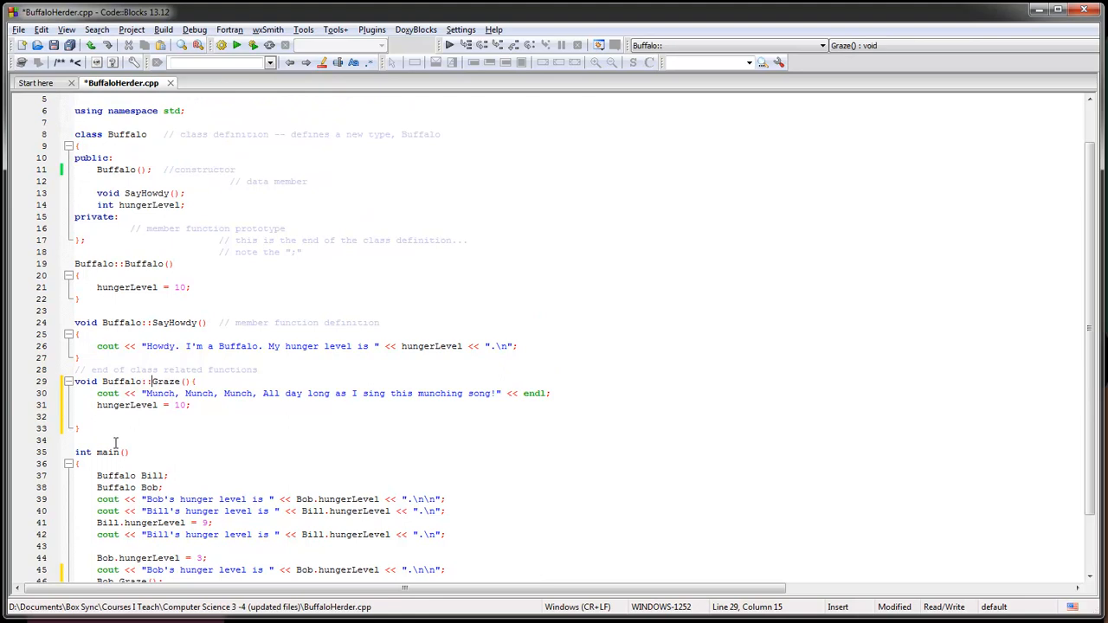
left_click_drag(102, 429, 69, 382)
scroll(72, 394, "up", 1)
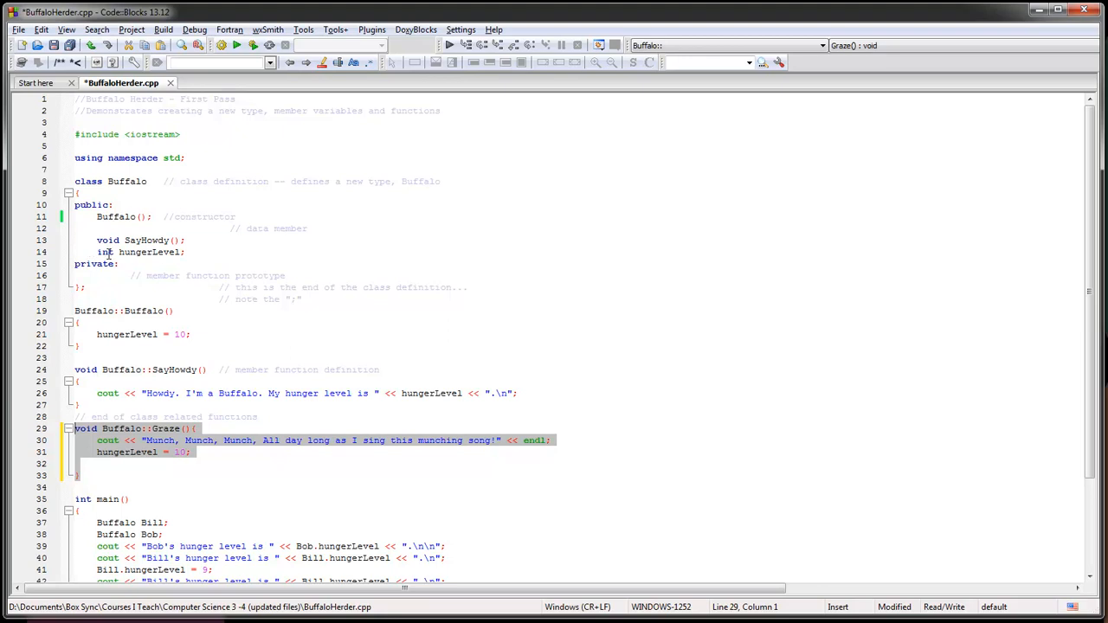
Start a new line below SayHowdy(); in the class for the Graze() prototype.
left_click(190, 240)
key("Return")
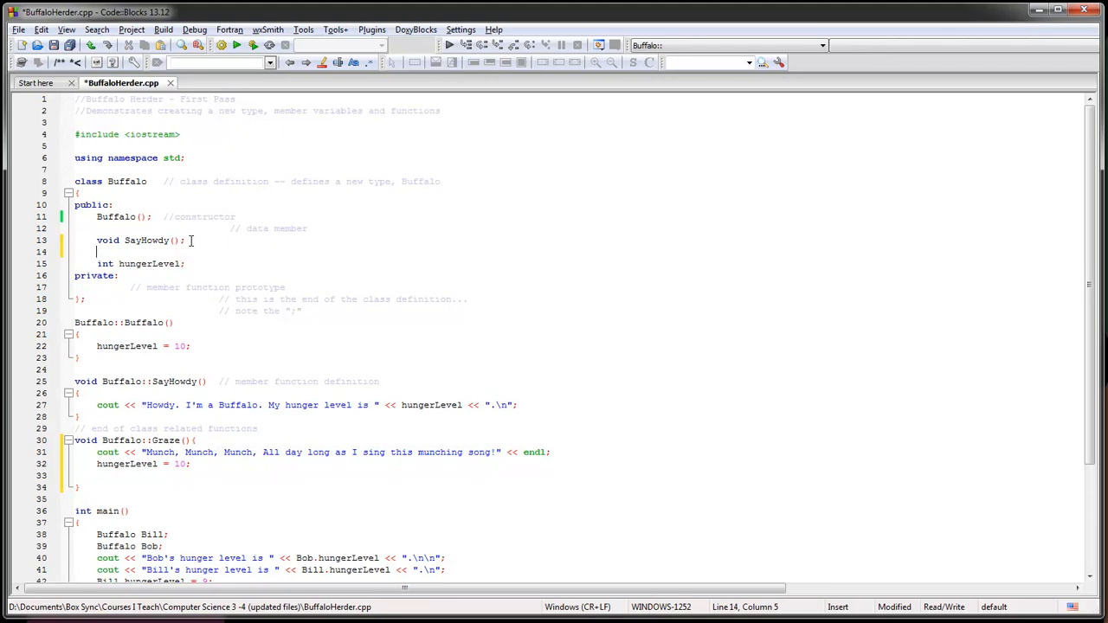
type("void Graze();")
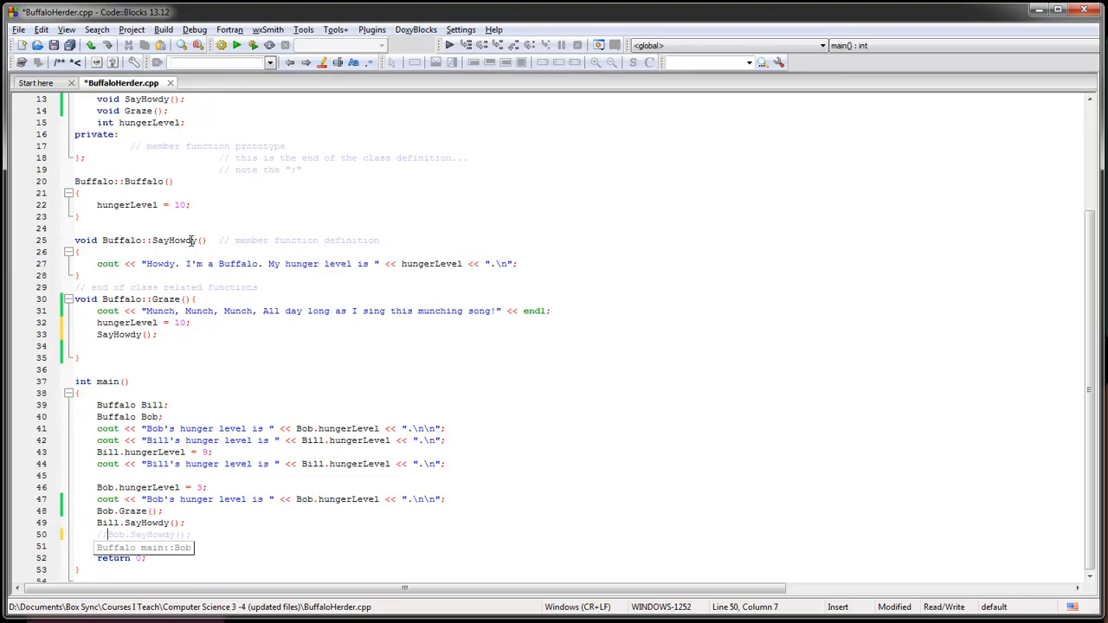
mouse_move(174, 241)
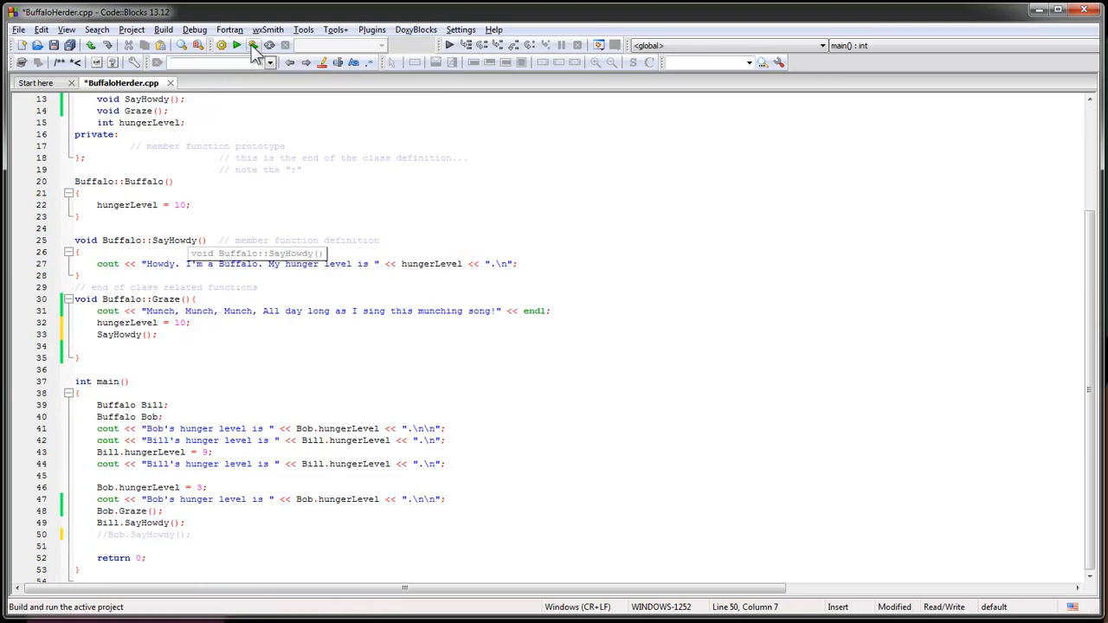
Build and run the program, read the munching song and howdy lines, and close the console.
left_click(251, 45)
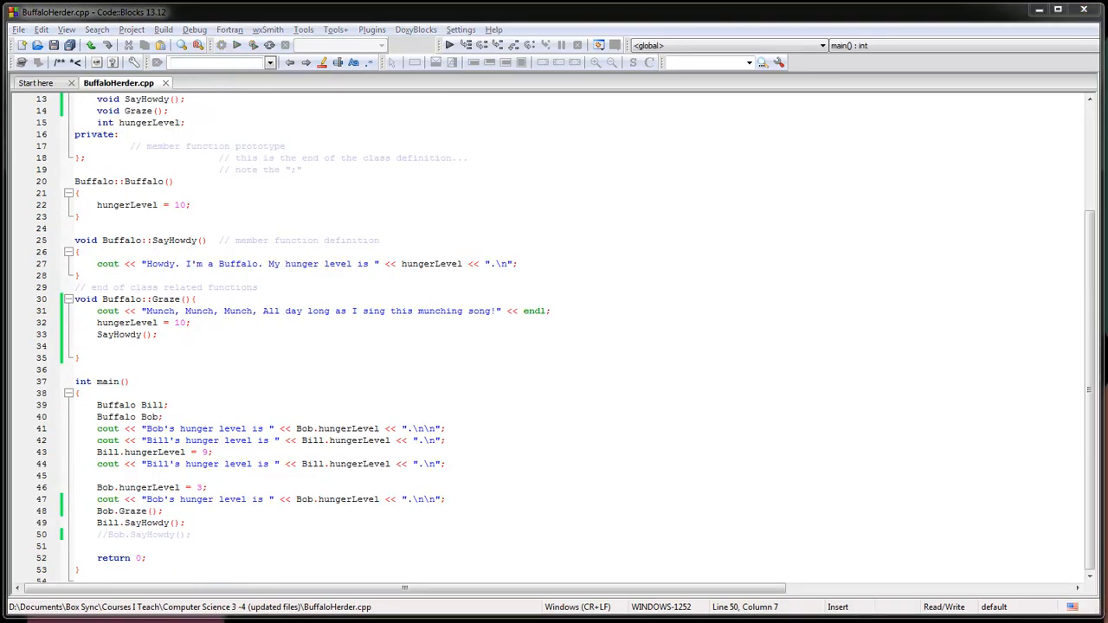
left_click_drag(1003, 246, 406, 140)
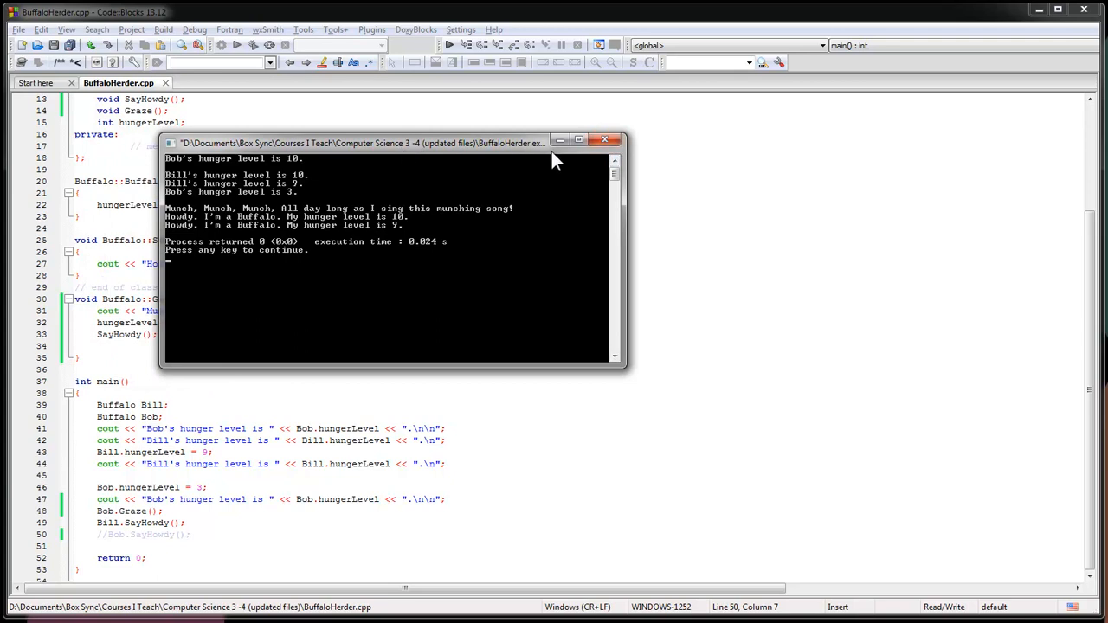
left_click(604, 140)
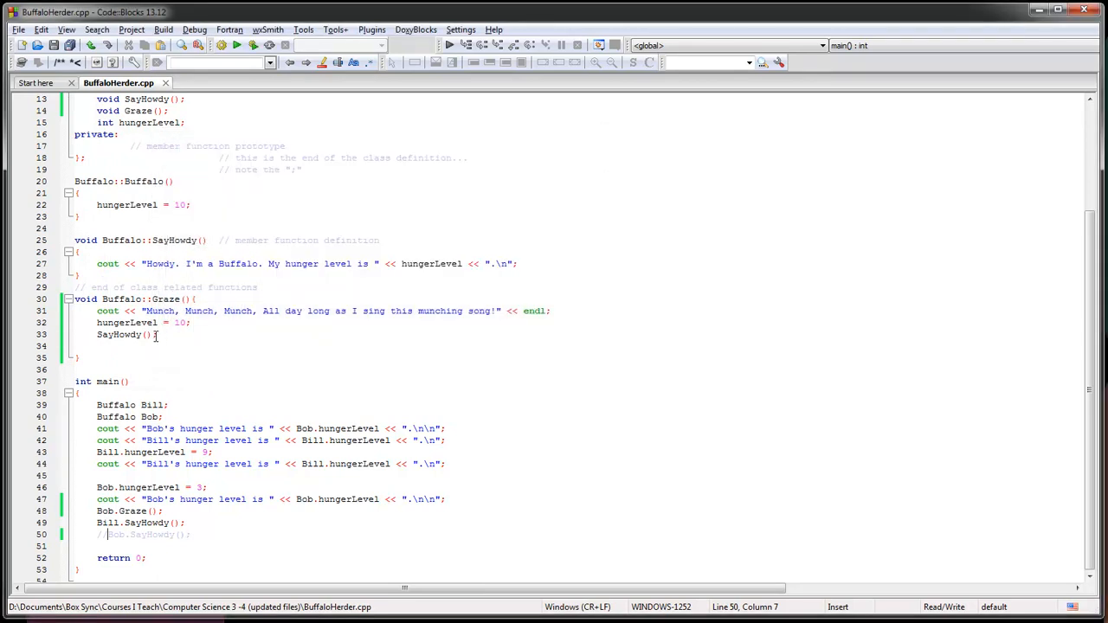
left_click(160, 334)
left_click(173, 181)
scroll(183, 191, "up", 2)
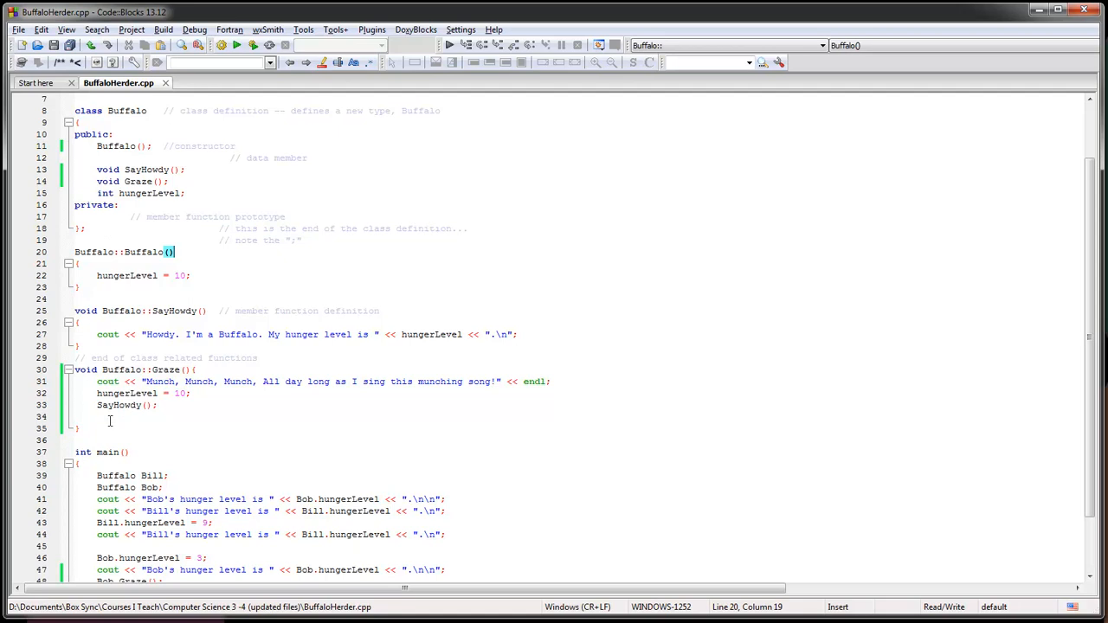
scroll(177, 340, "down", 1)
scroll(177, 341, "down", 1)
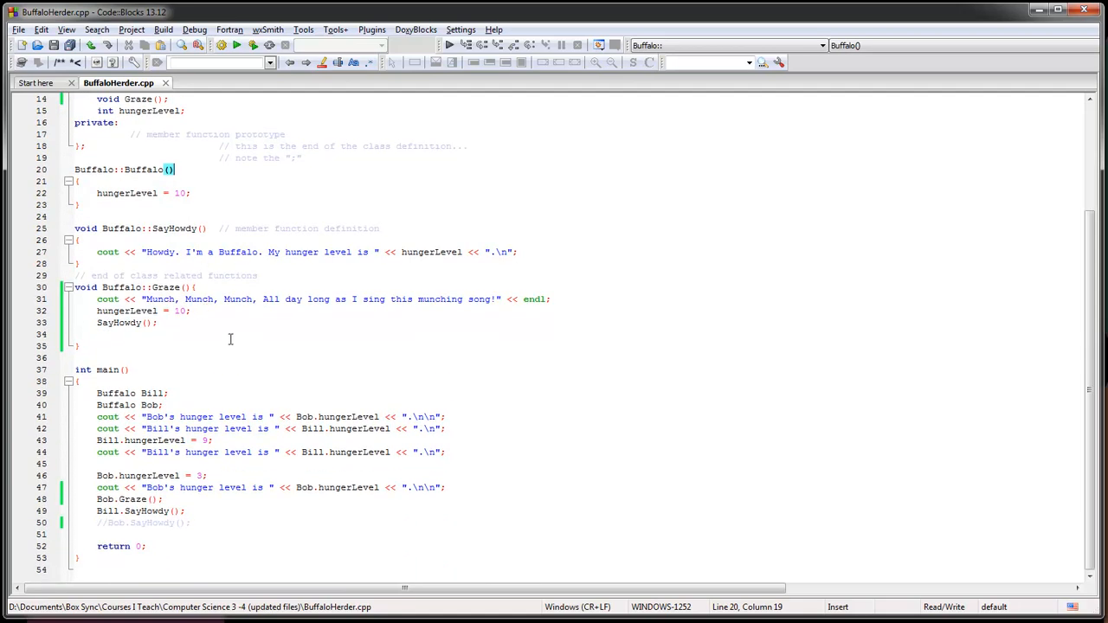
left_click(232, 345)
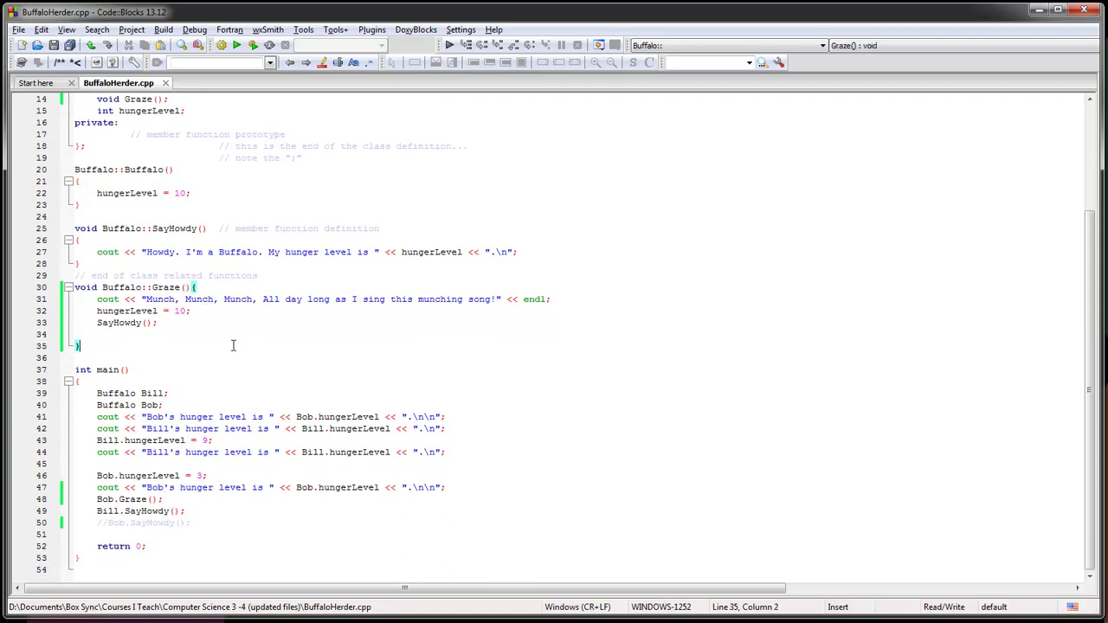
left_click(124, 556)
scroll(230, 463, "up", 4)
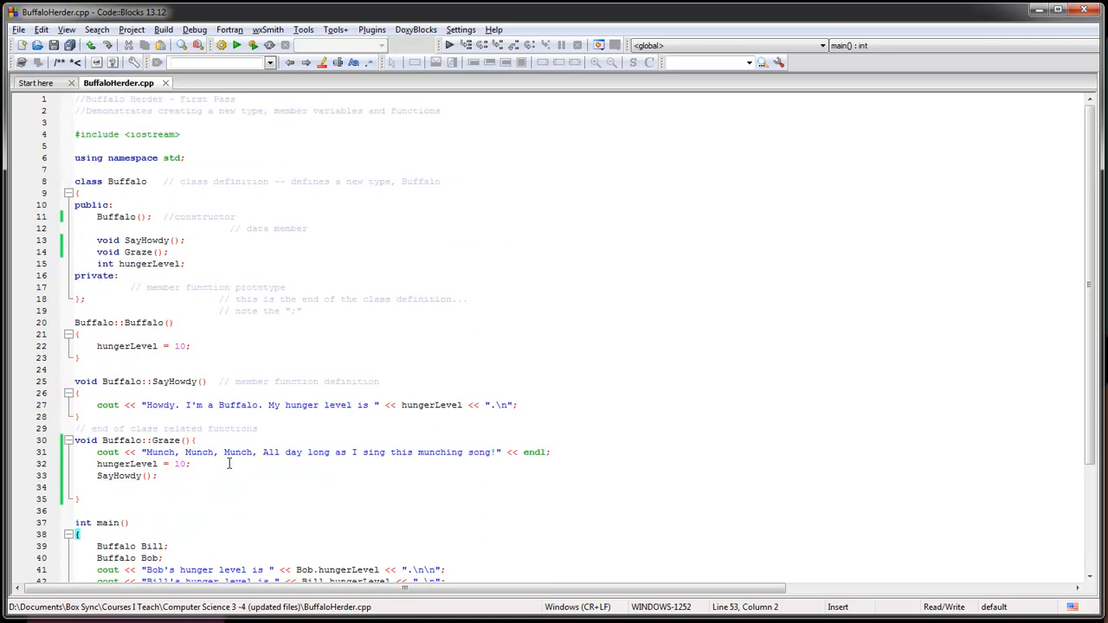
scroll(229, 463, "down", 4)
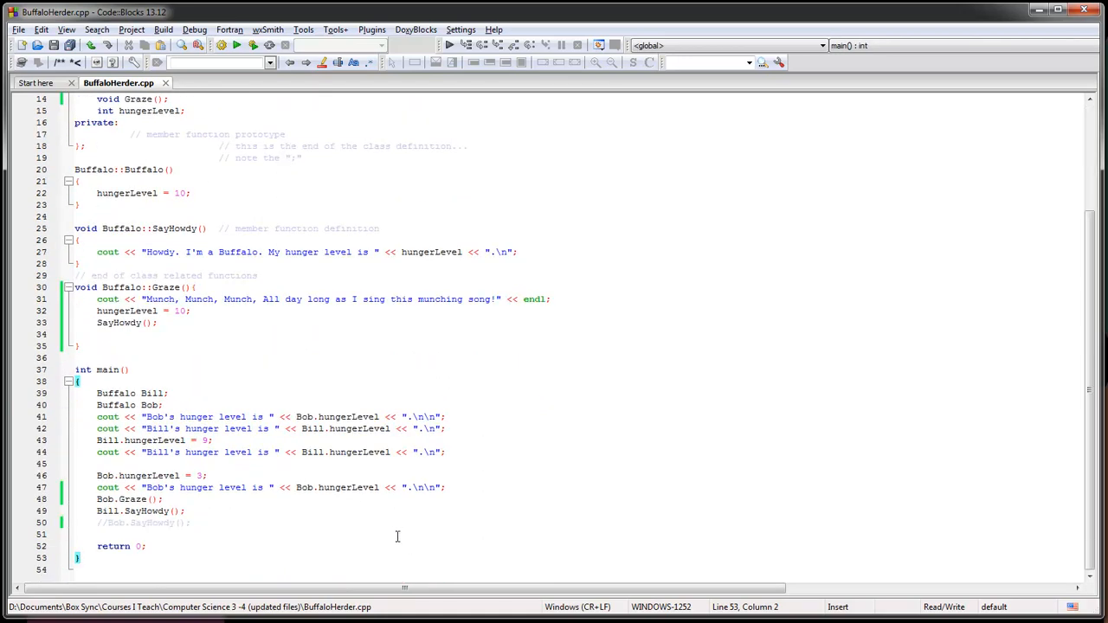